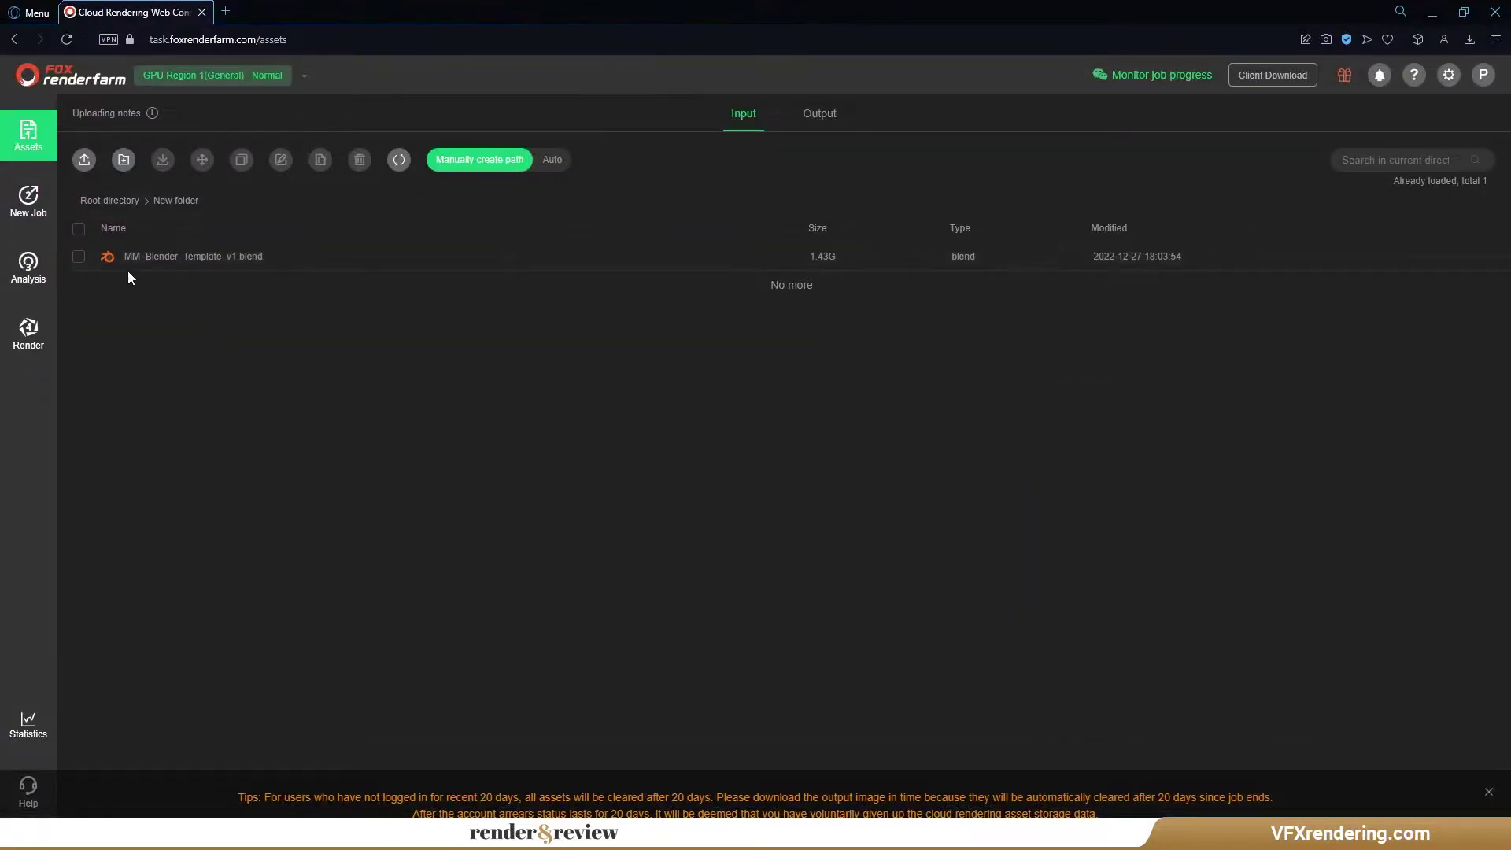
# Start a new render job for the uploaded MM_Blender_Template_v1.blend and select its scene.
pyautogui.click(79, 257)
pyautogui.click(29, 202)
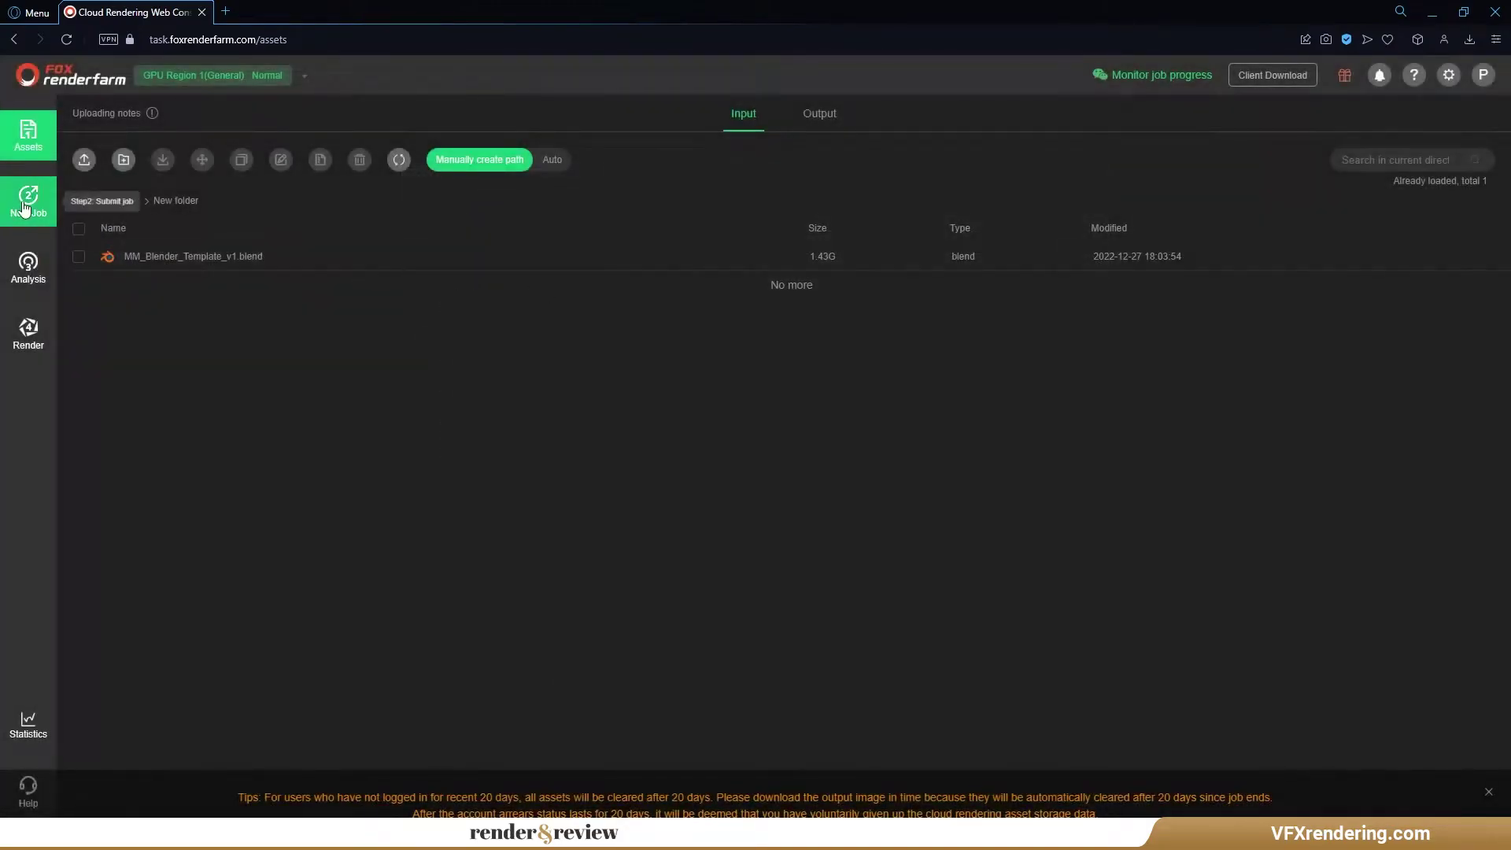
pyautogui.click(27, 200)
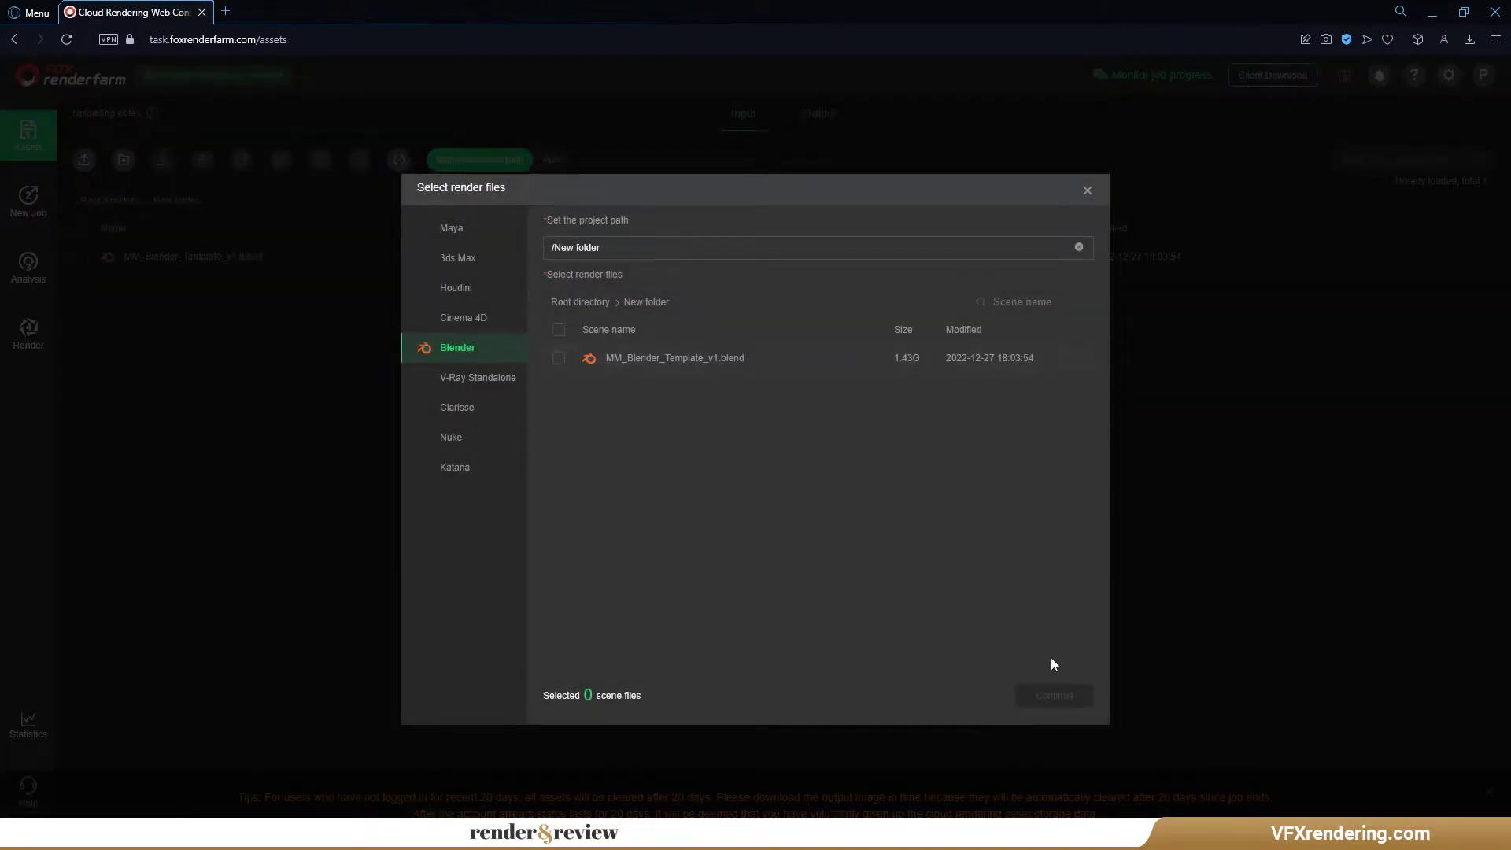
pyautogui.click(559, 358)
pyautogui.click(1054, 697)
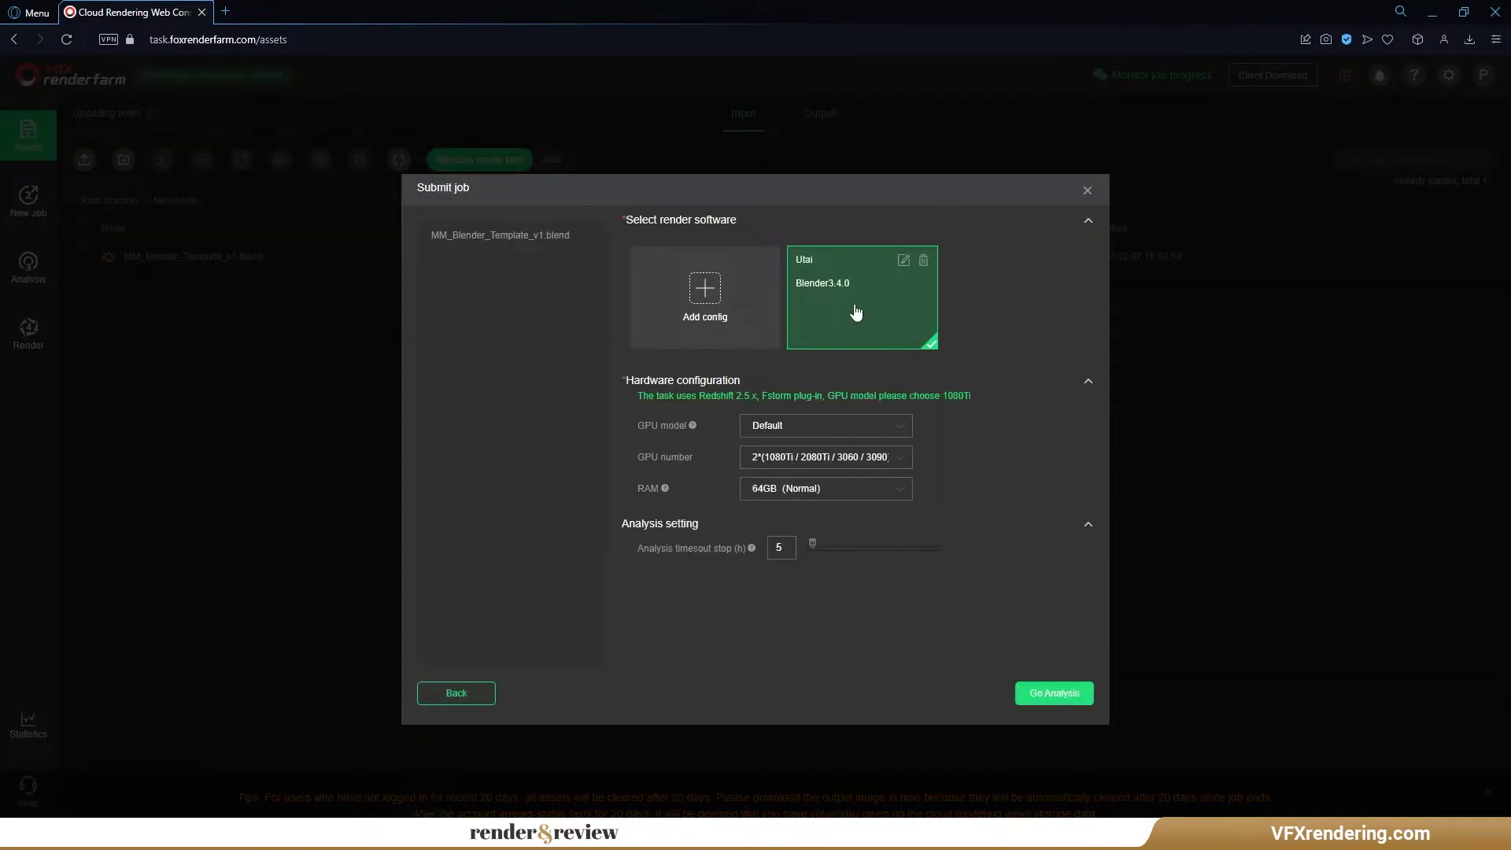
# Save the Utai config, choose two 3090 GPUs with 128GB RAM, and submit for analysis.
pyautogui.click(903, 261)
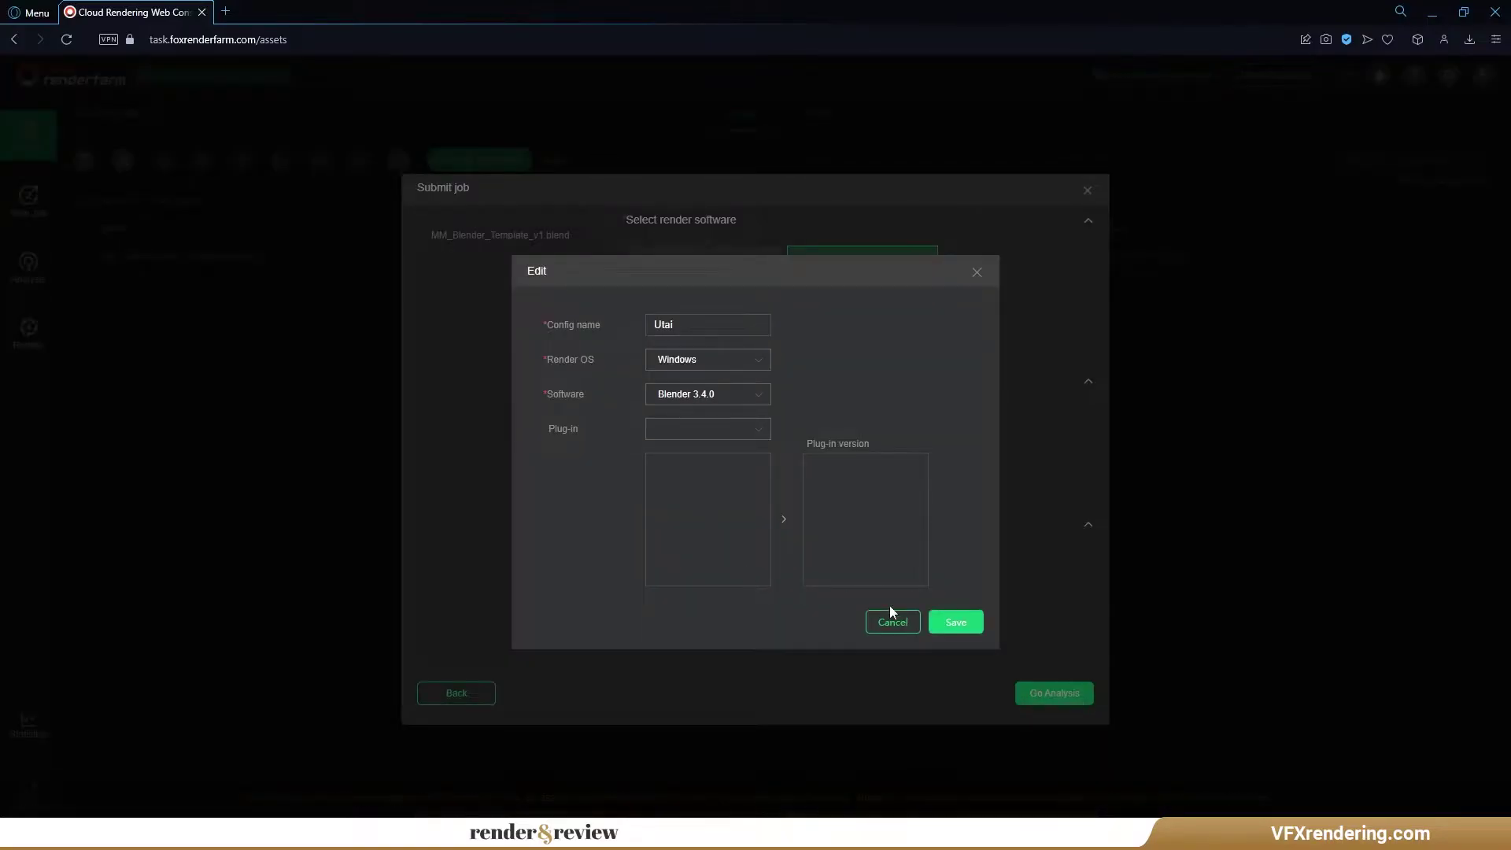
pyautogui.click(956, 623)
pyautogui.click(819, 429)
pyautogui.click(807, 475)
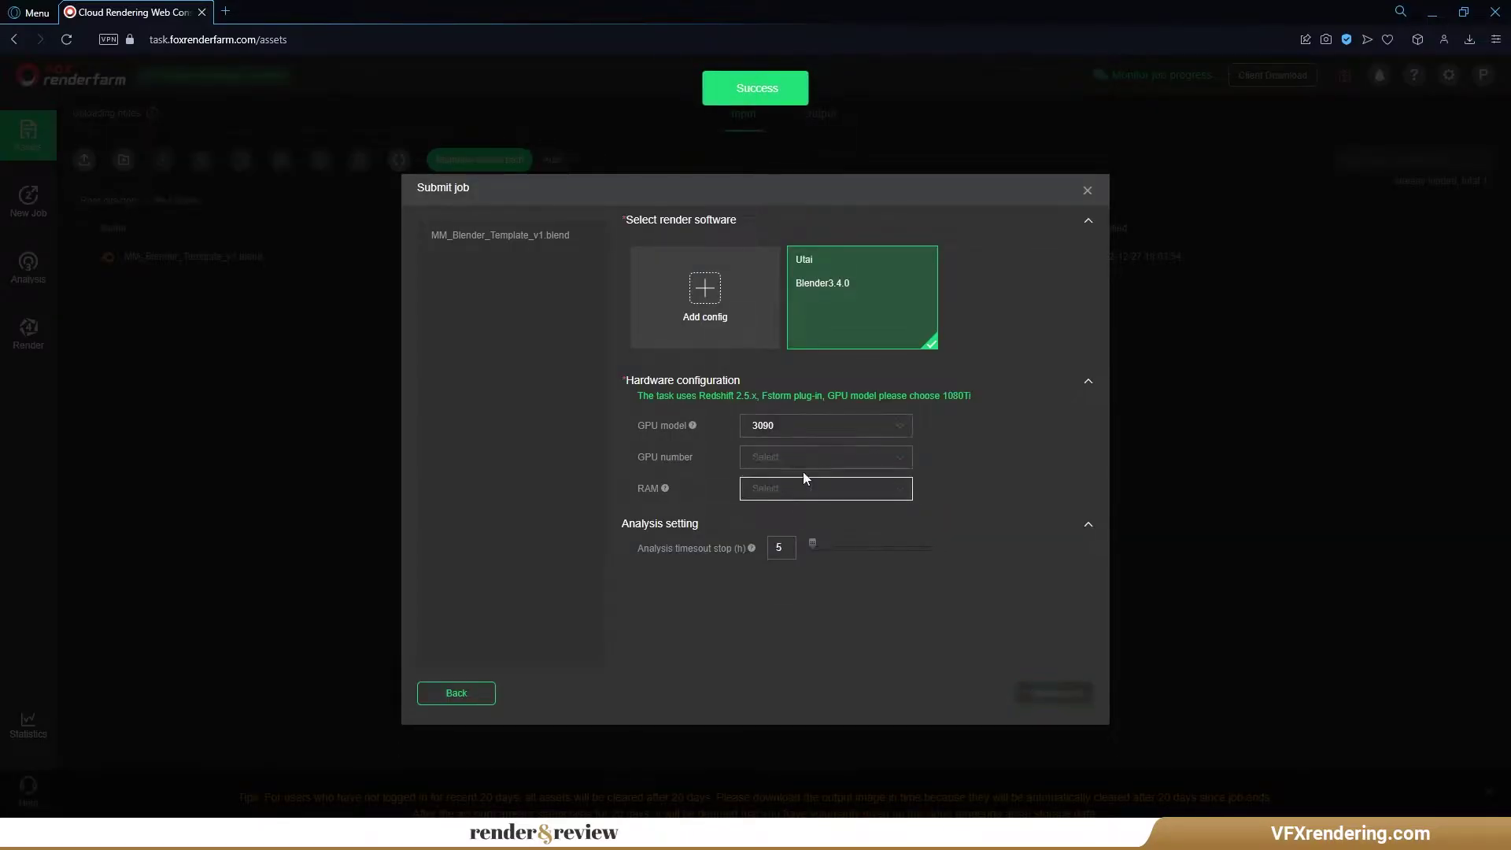
pyautogui.click(797, 495)
pyautogui.click(798, 543)
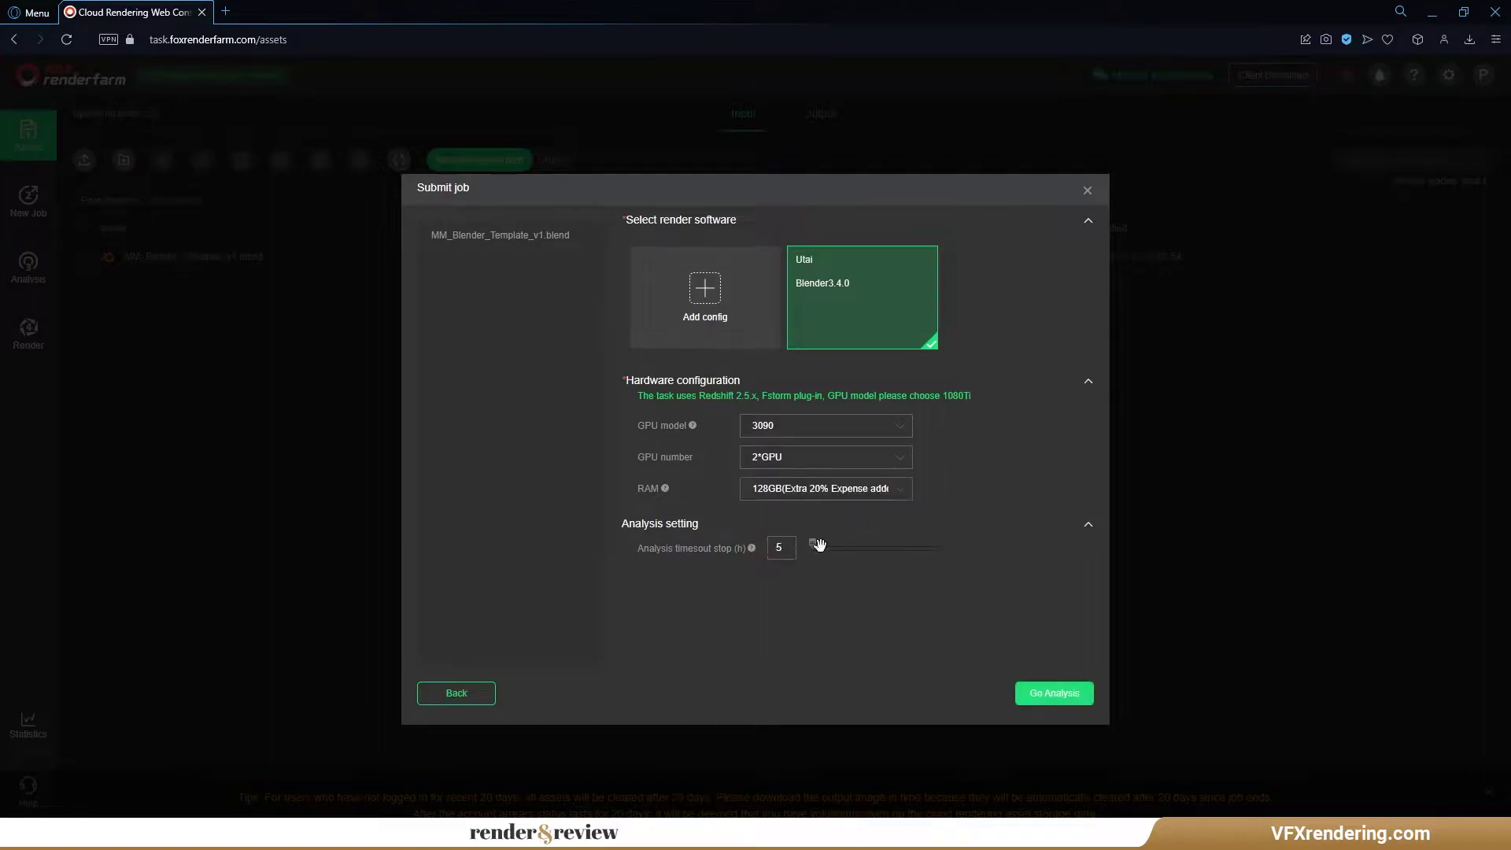
pyautogui.click(1055, 693)
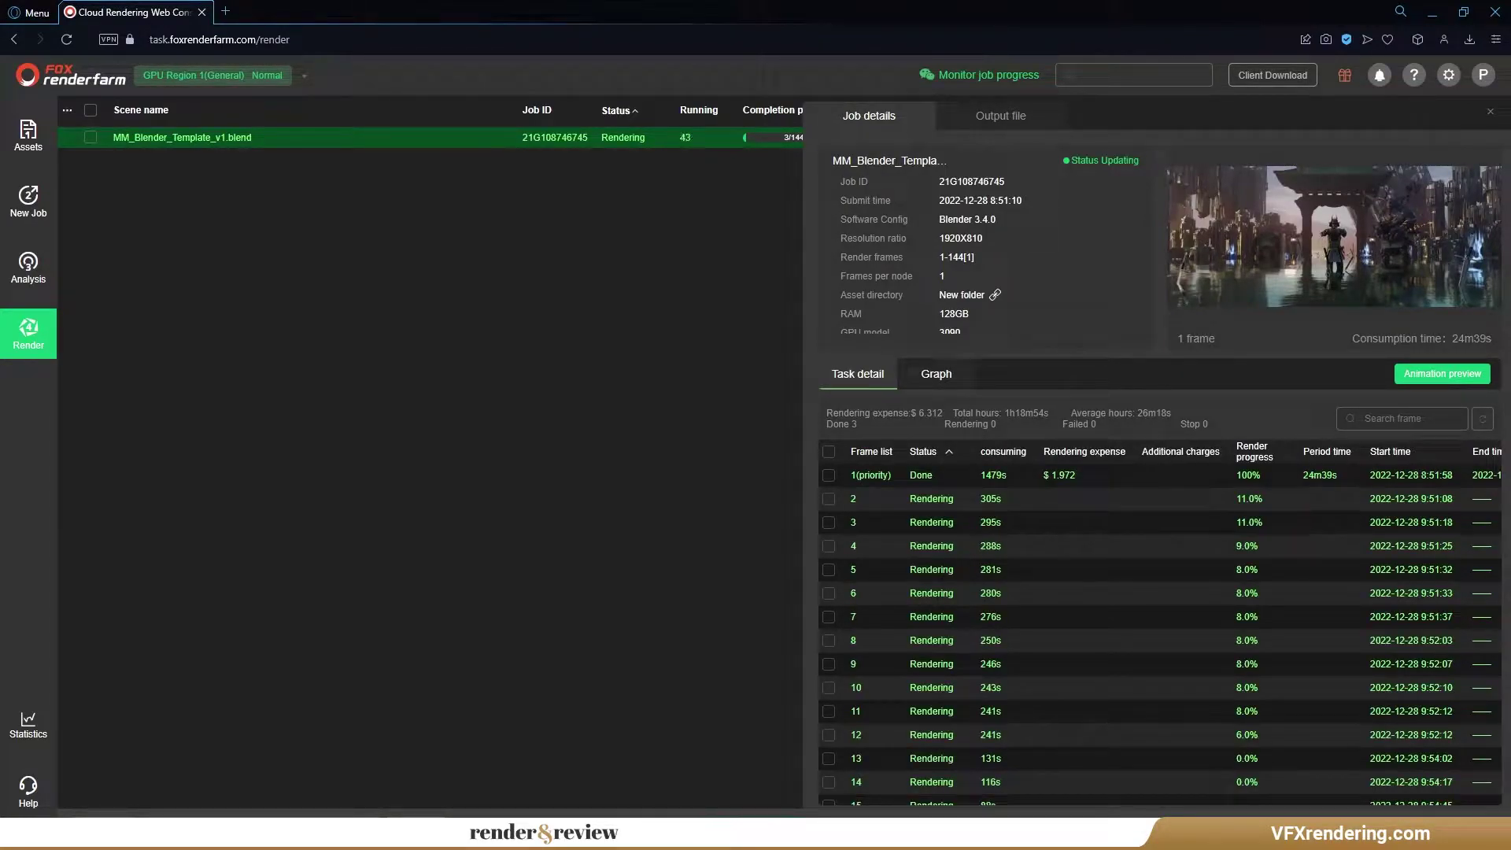
# Refresh the job, review per-frame times and costs, preview frame 2, and sort by end time.
pyautogui.click(1483, 418)
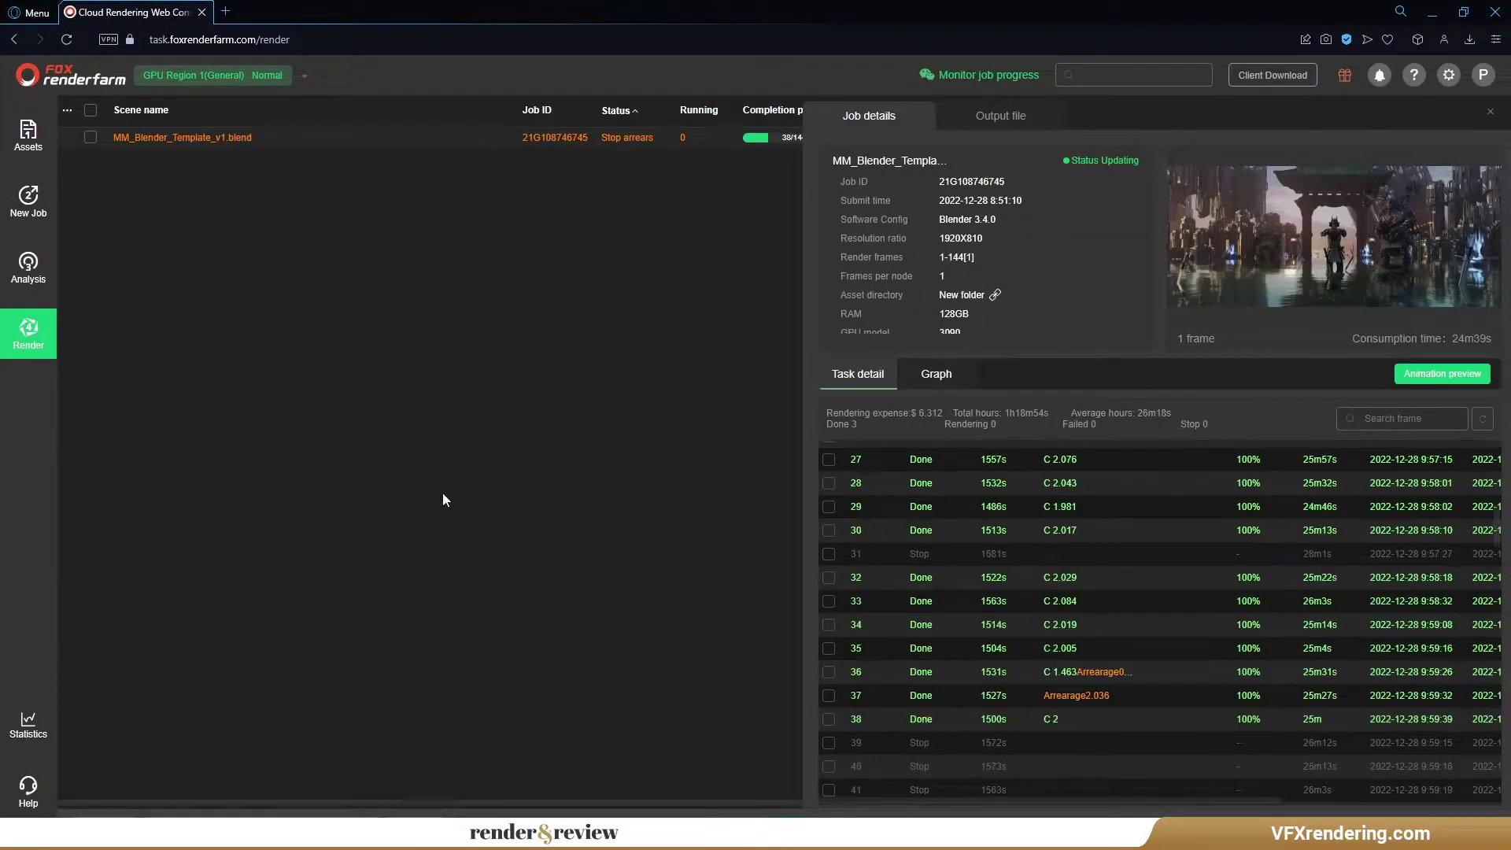
pyautogui.scroll(-6, 1056, 755)
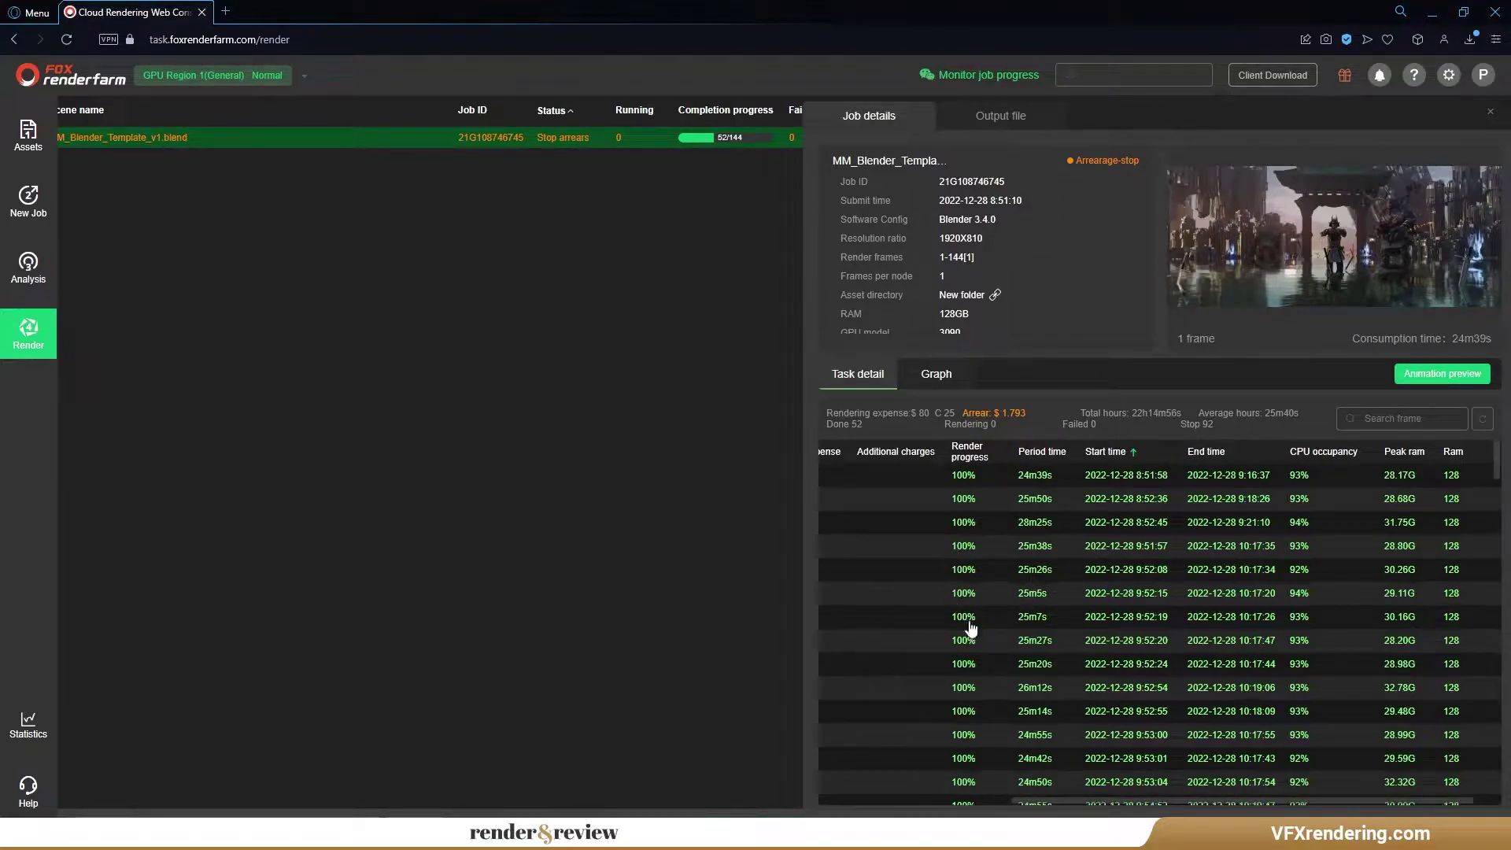
pyautogui.moveTo(1090, 799); pyautogui.dragTo(897, 800)
pyautogui.click(829, 546)
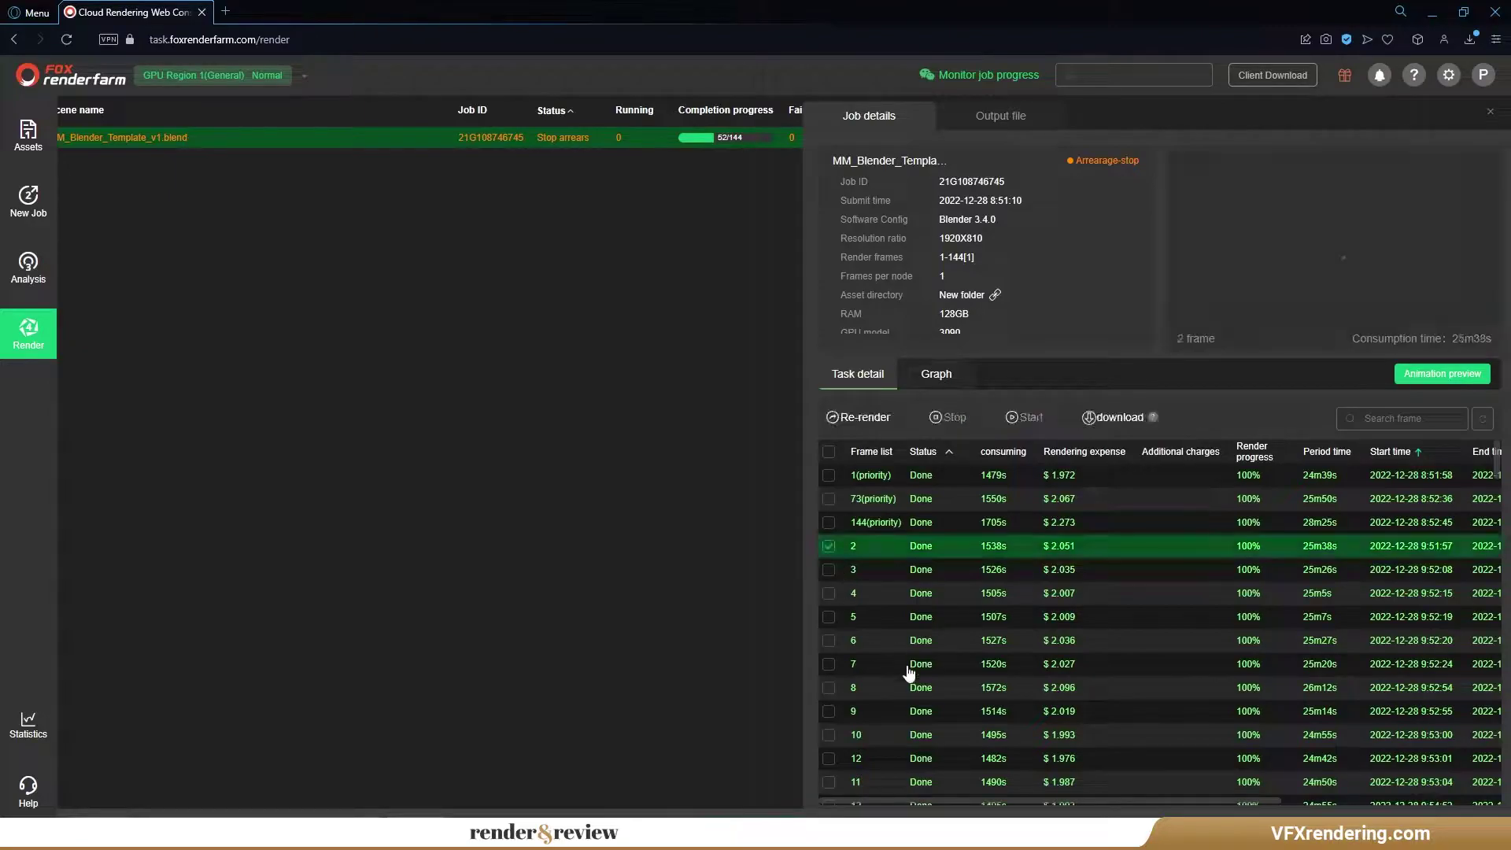
pyautogui.moveTo(929, 802); pyautogui.dragTo(1158, 797)
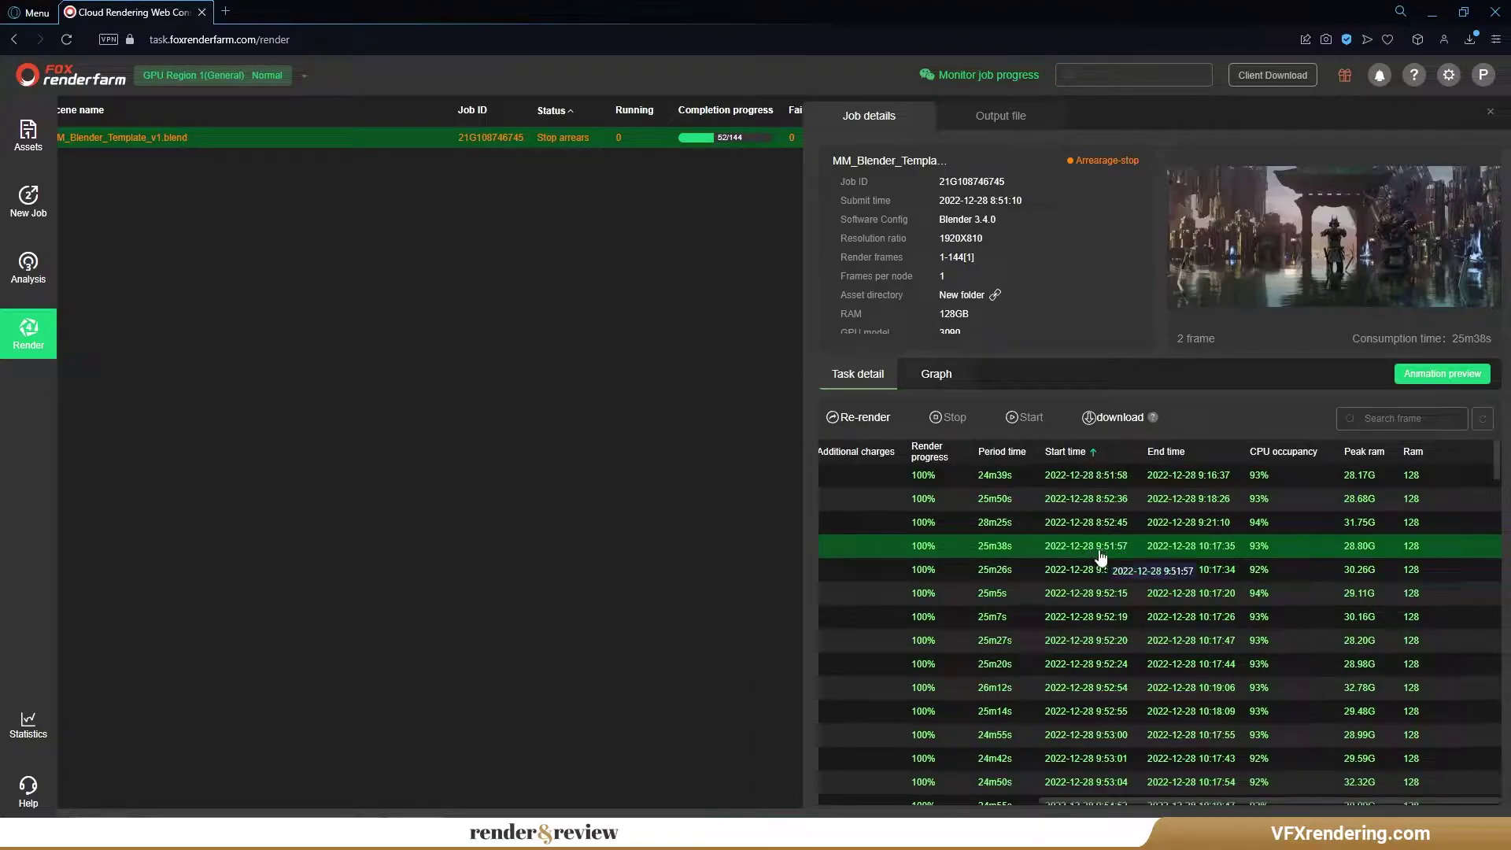
pyautogui.click(1166, 452)
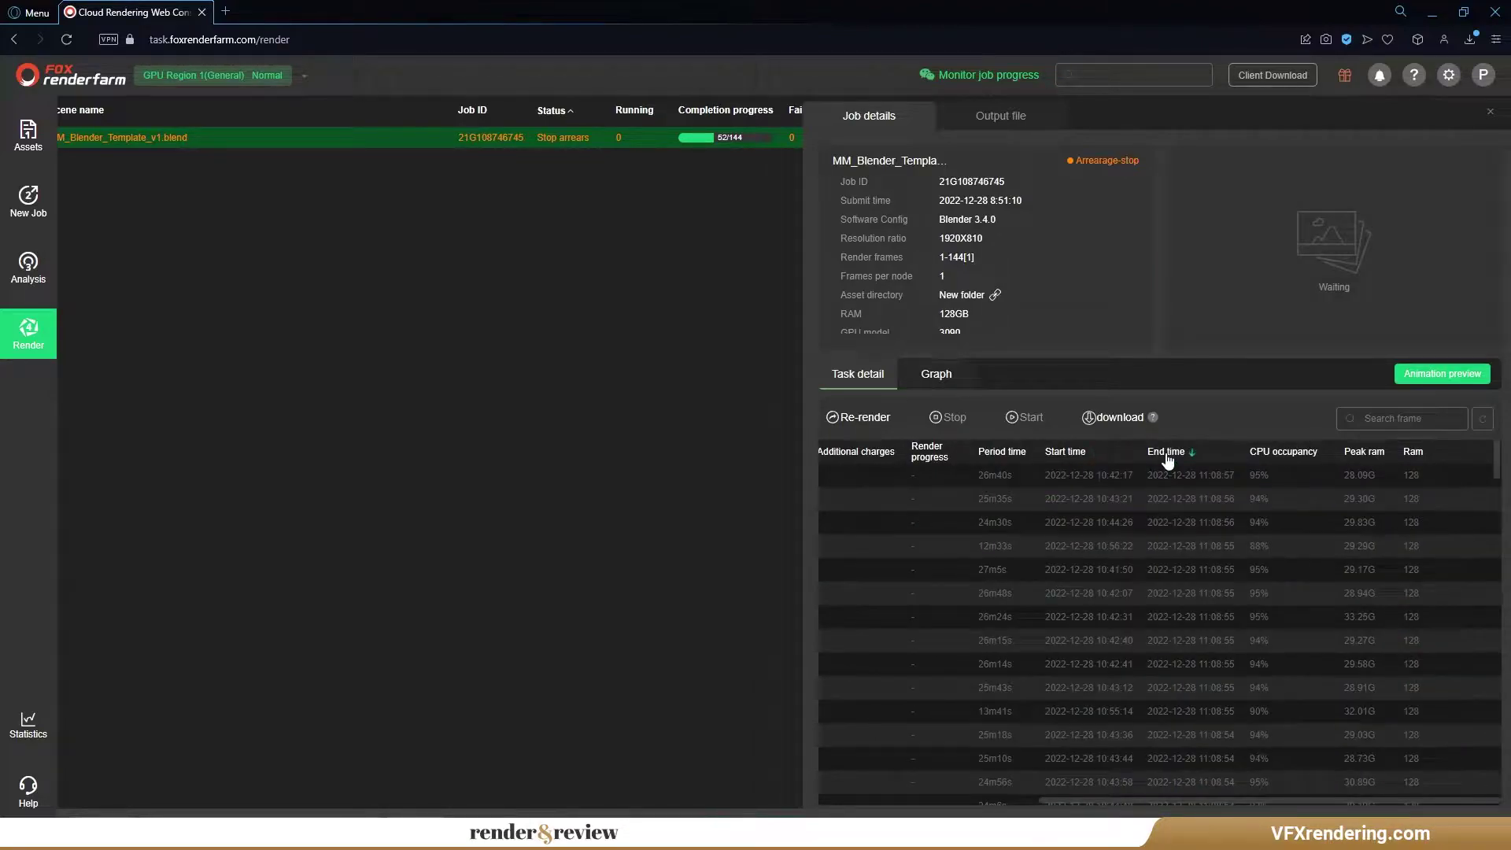
pyautogui.scroll(-10, 1172, 535)
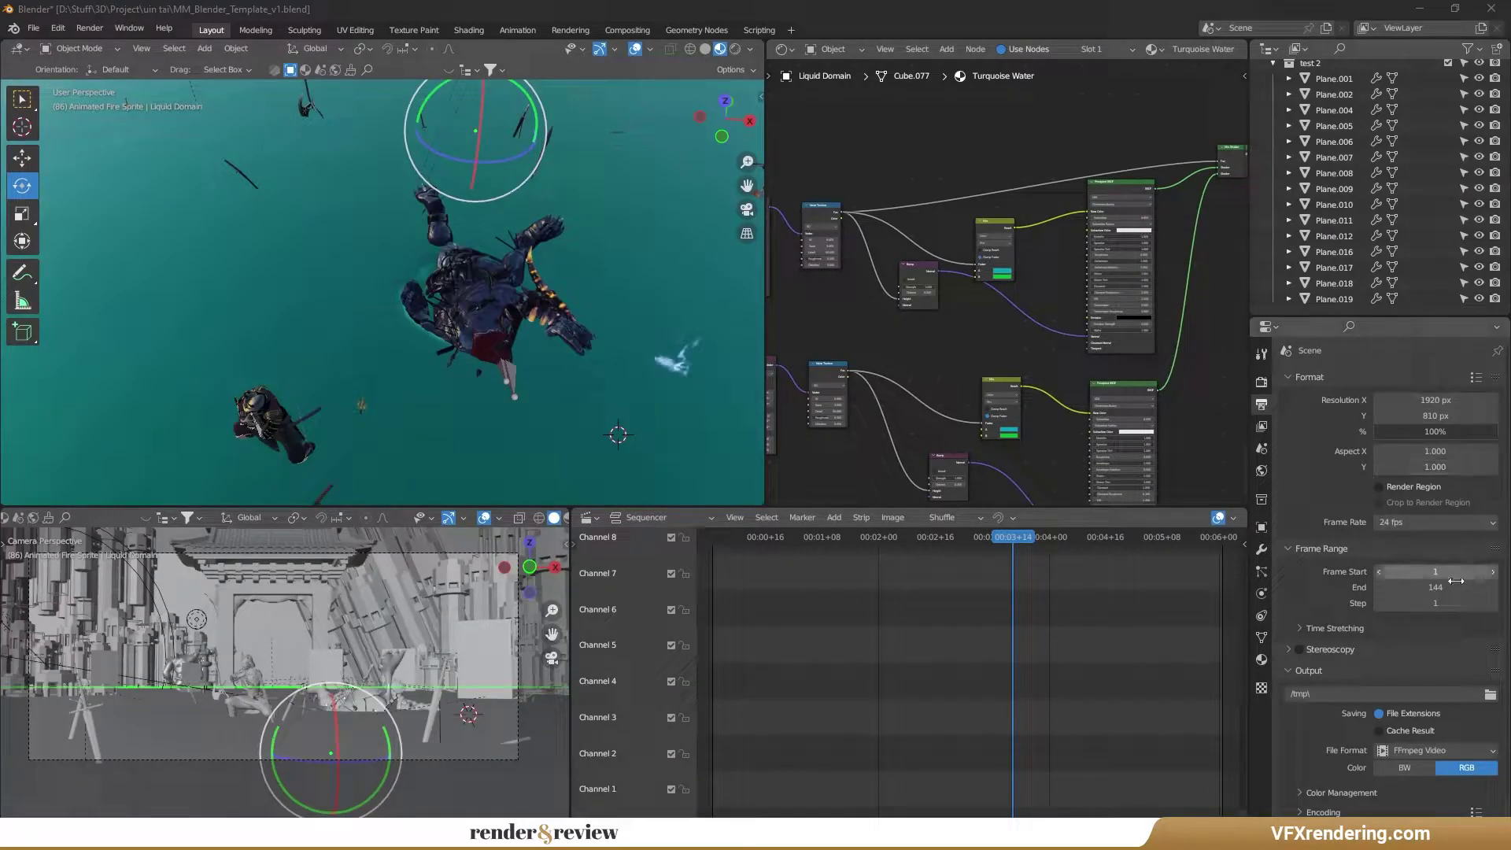
# Check the render sampling settings, then send the animation with renderBeamer's Beam it up Animation.
pyautogui.click(1262, 382)
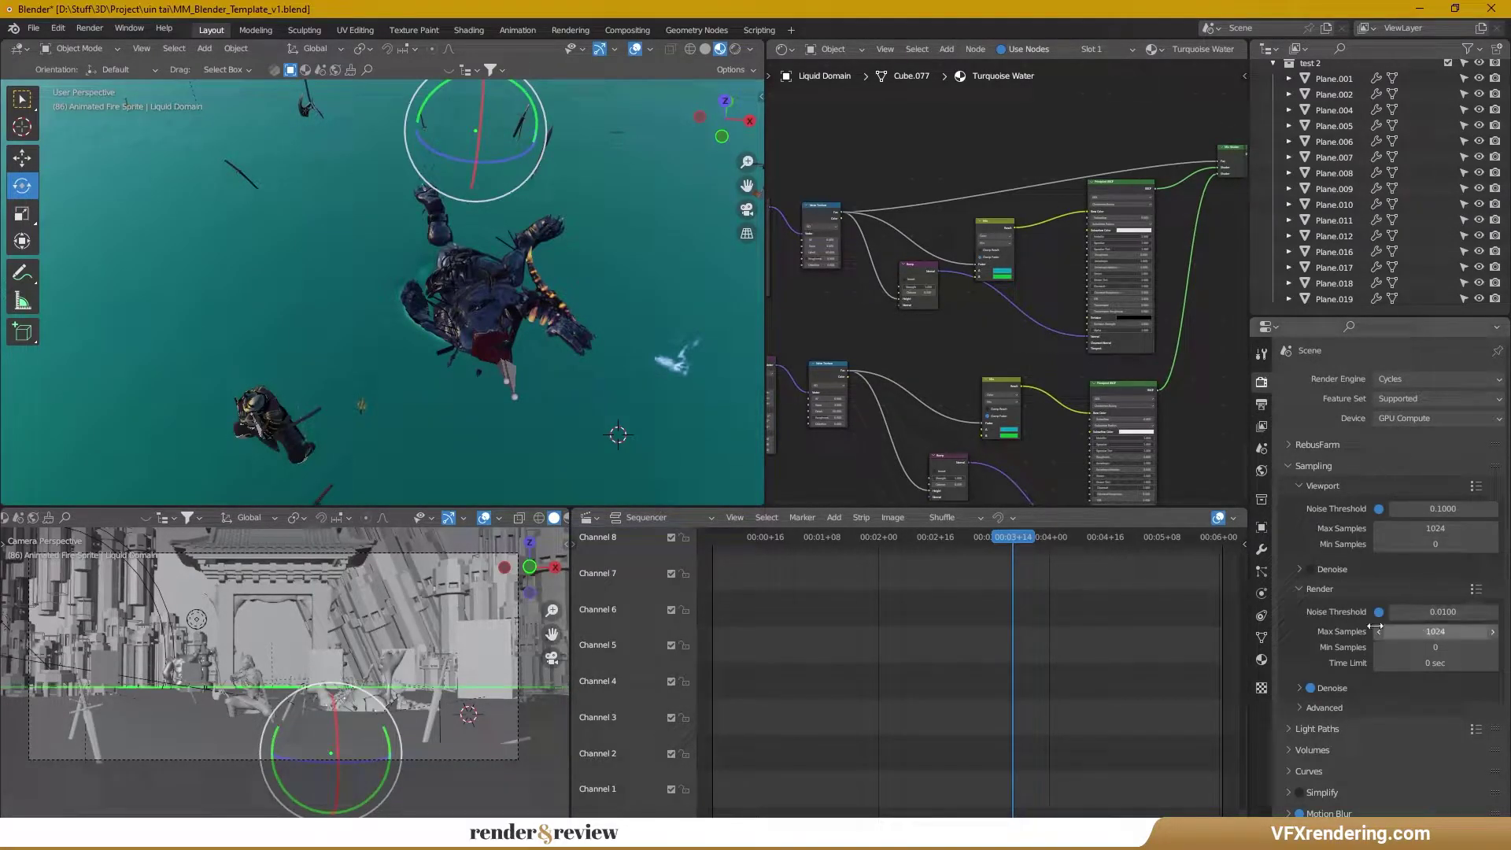
pyautogui.click(89, 28)
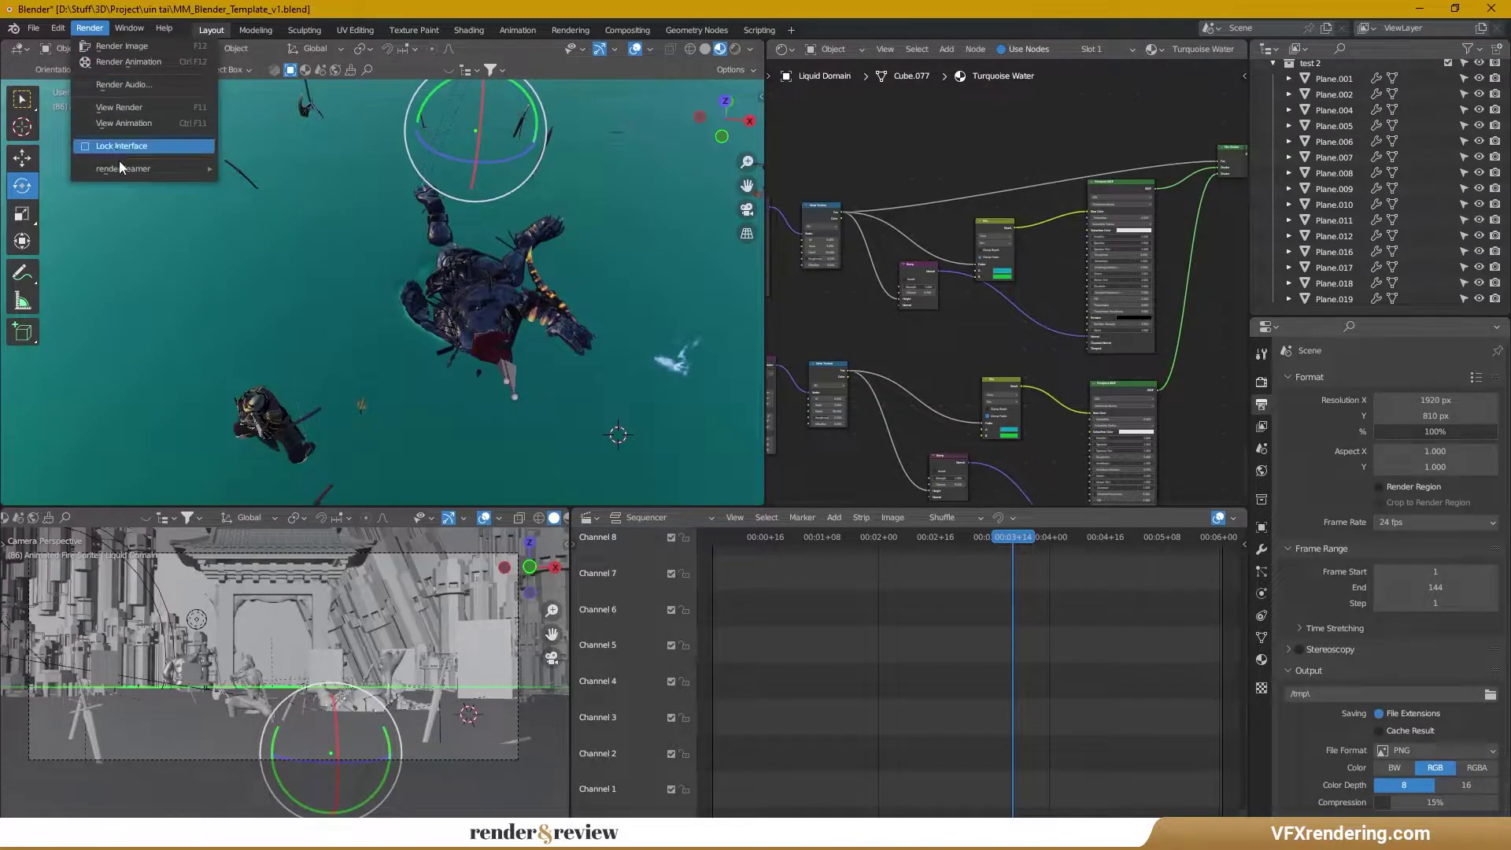
pyautogui.moveTo(181, 170)
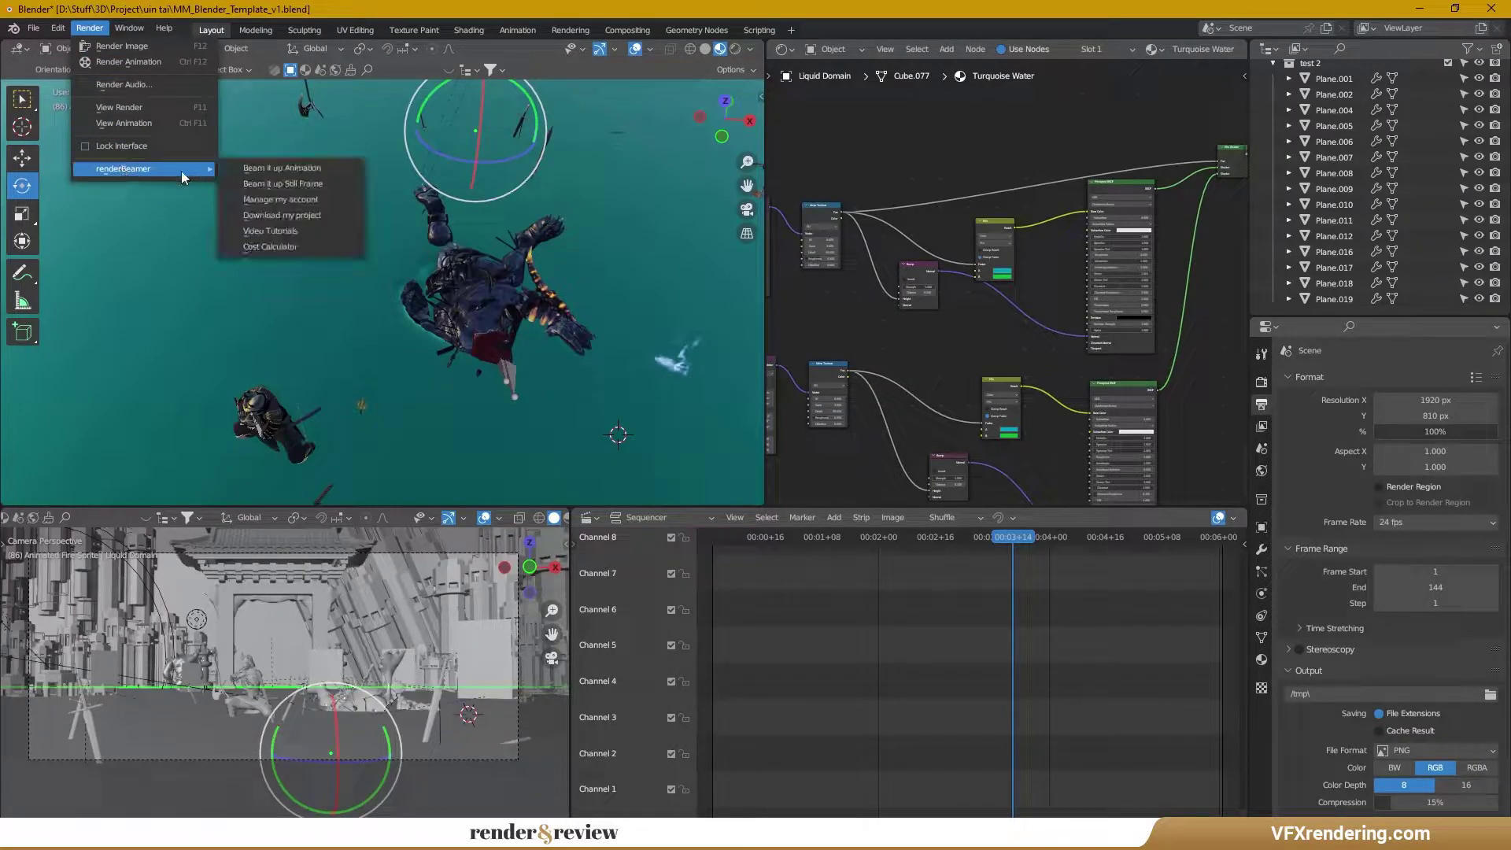
pyautogui.click(323, 170)
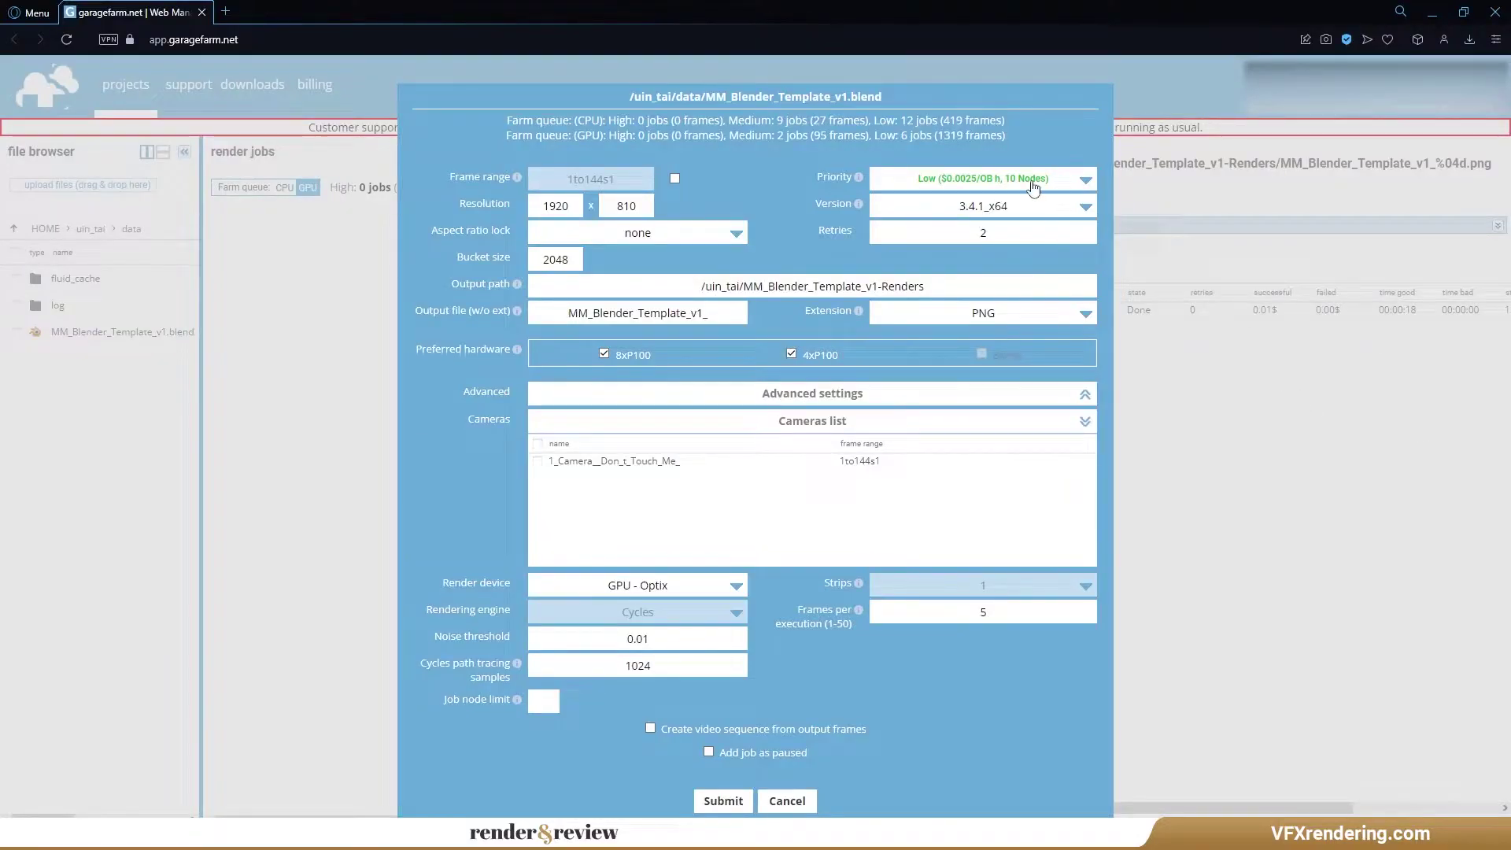
# Set the job priority to High and the Retries count to 3.
pyautogui.click(1034, 186)
pyautogui.click(983, 197)
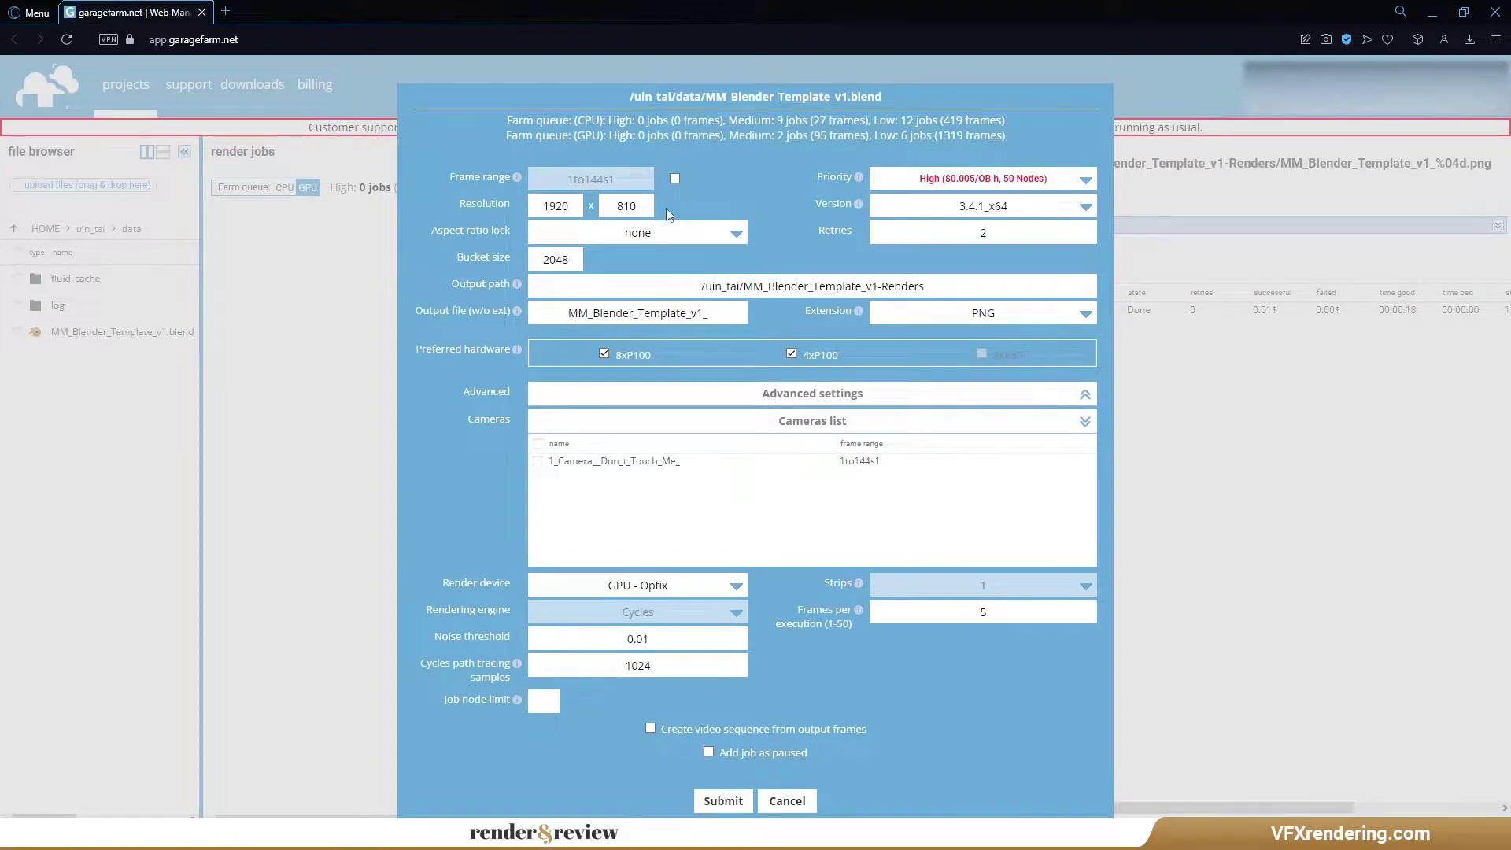
pyautogui.doubleClick(1006, 232)
pyautogui.write('3')
# Enable creating a video sequence from output frames and submit the job.
pyautogui.moveTo(858, 611)
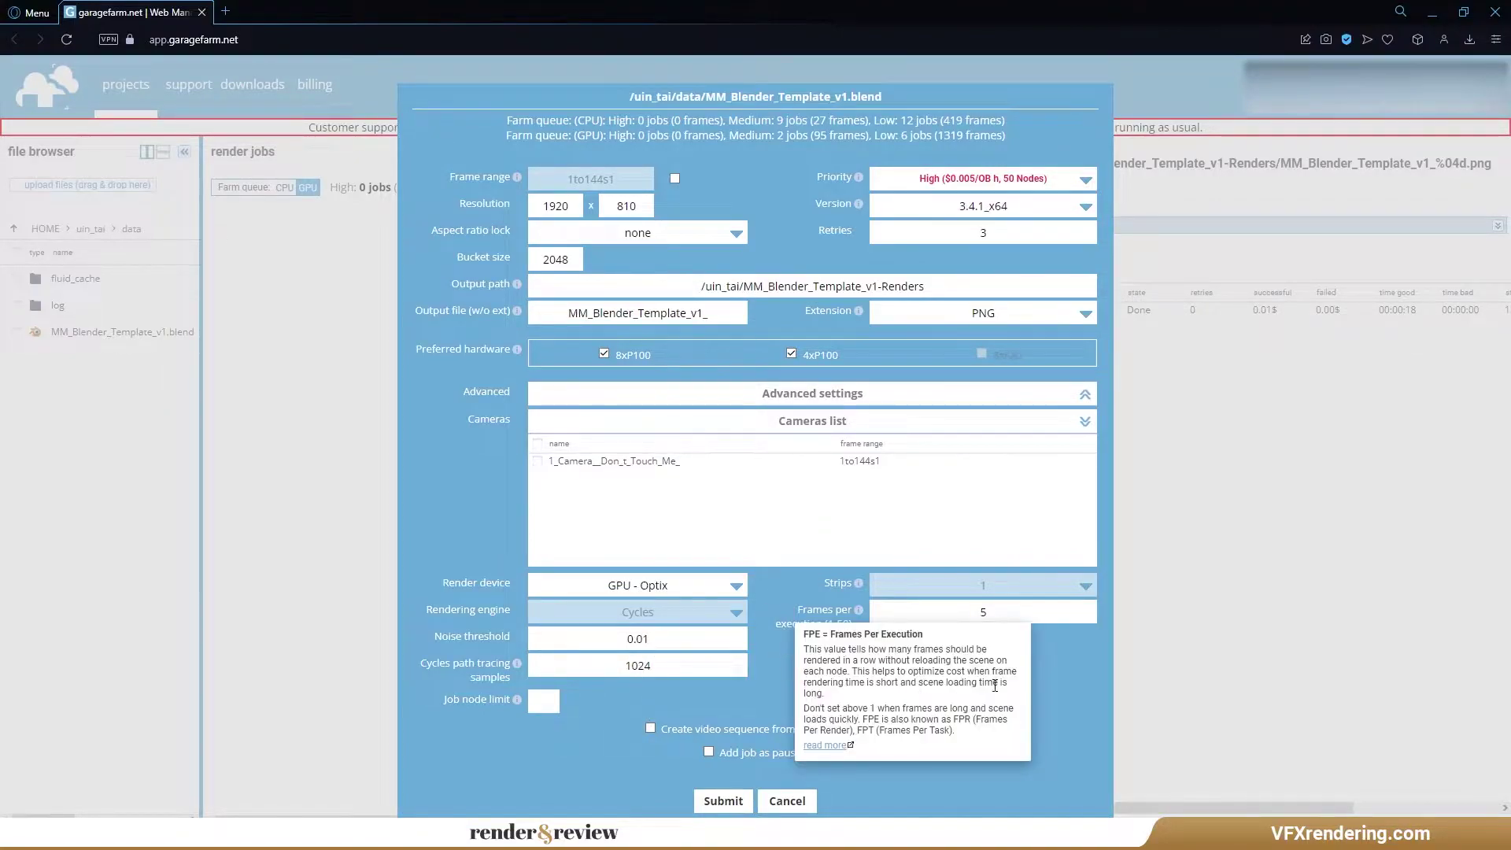
pyautogui.click(650, 729)
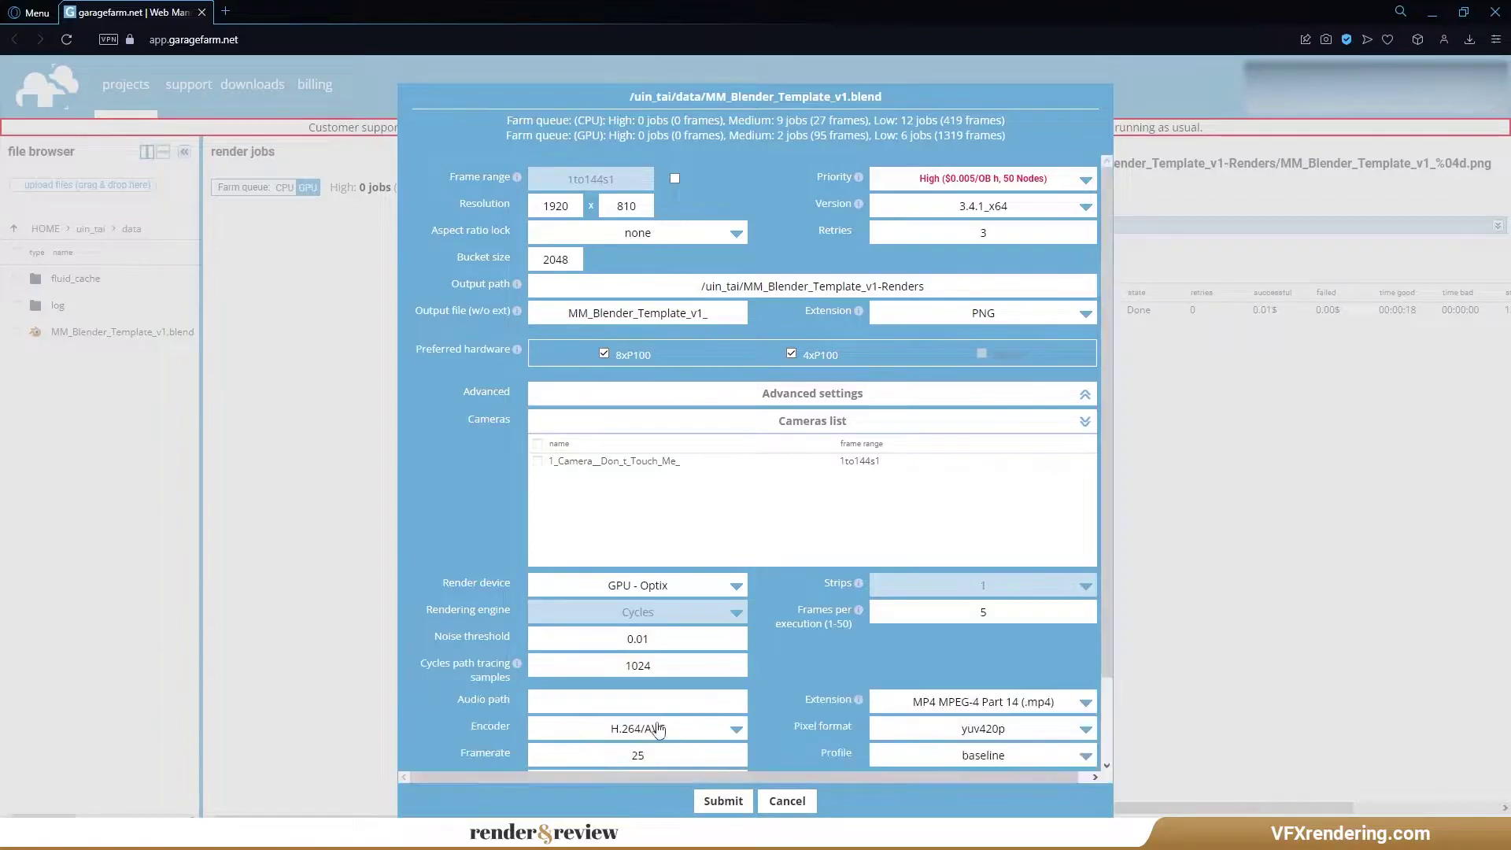
pyautogui.scroll(-2, 749, 655)
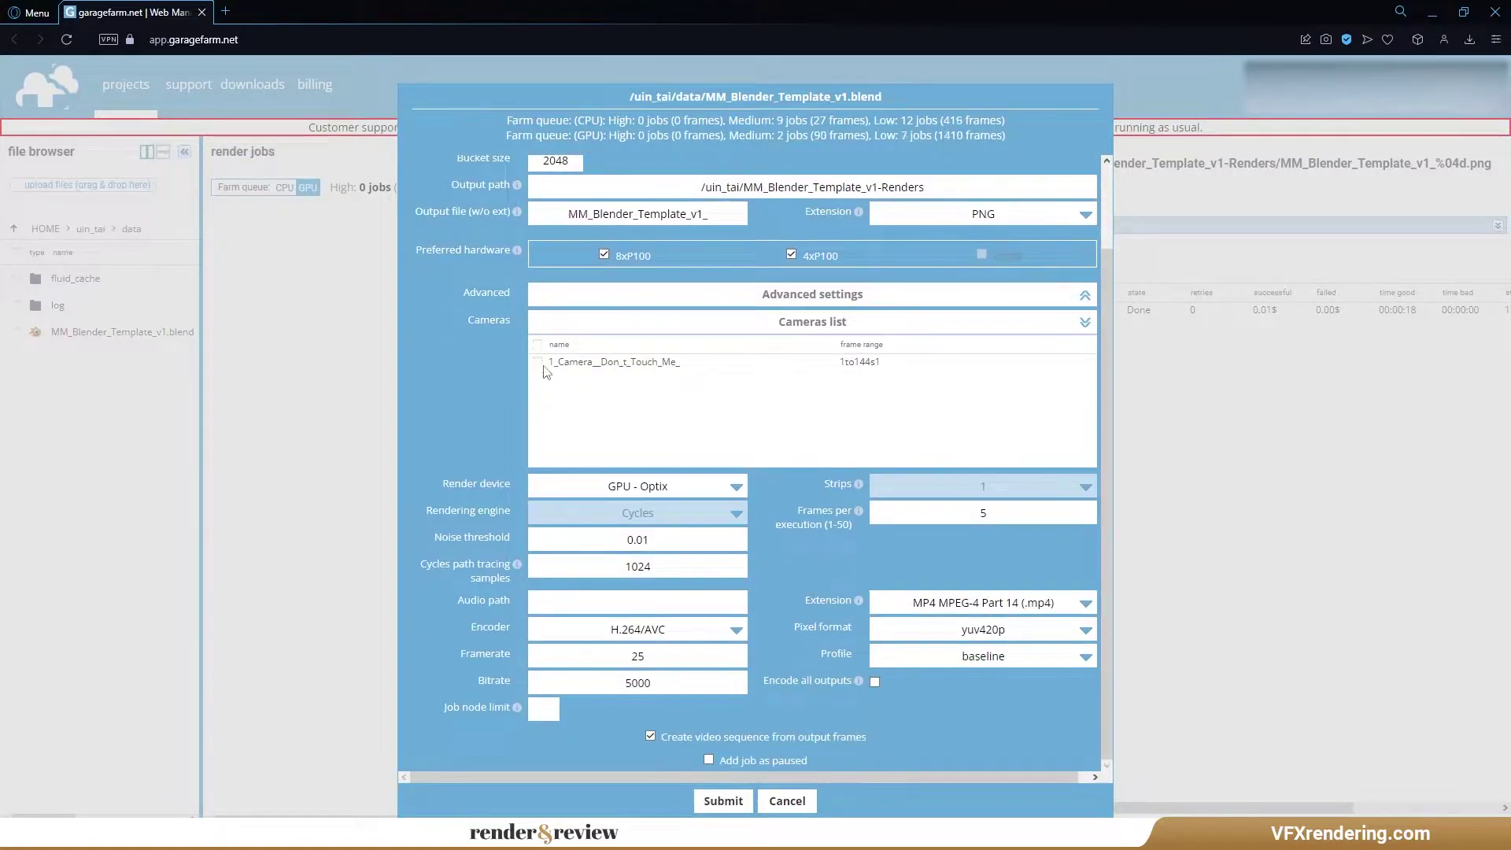
pyautogui.click(723, 801)
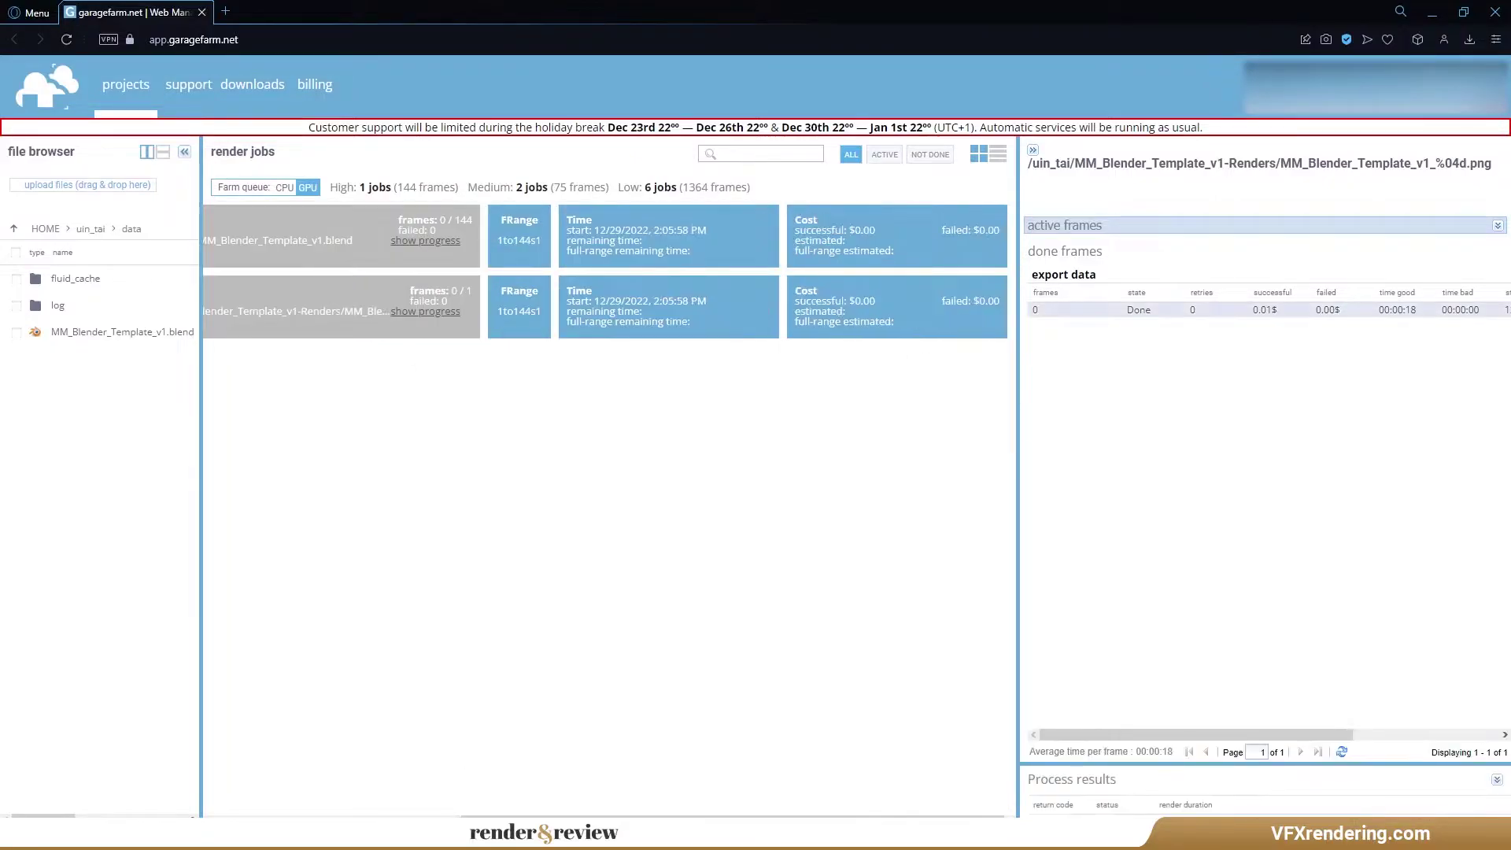
# Download all output of the 144-frame job and play MM_Blender_Template_v1_.mp4.
pyautogui.click(341, 236)
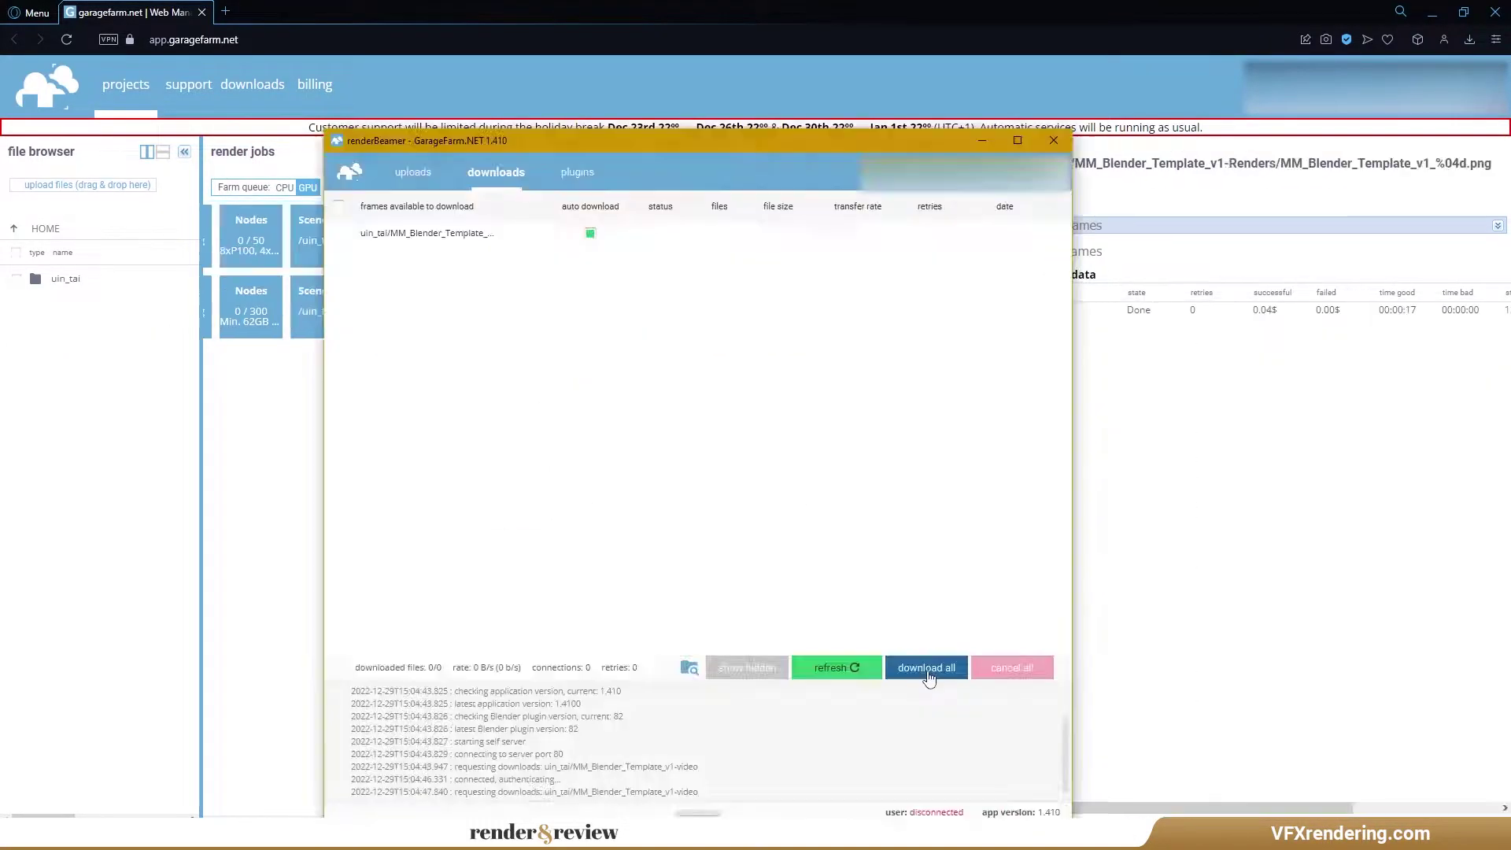
pyautogui.click(927, 668)
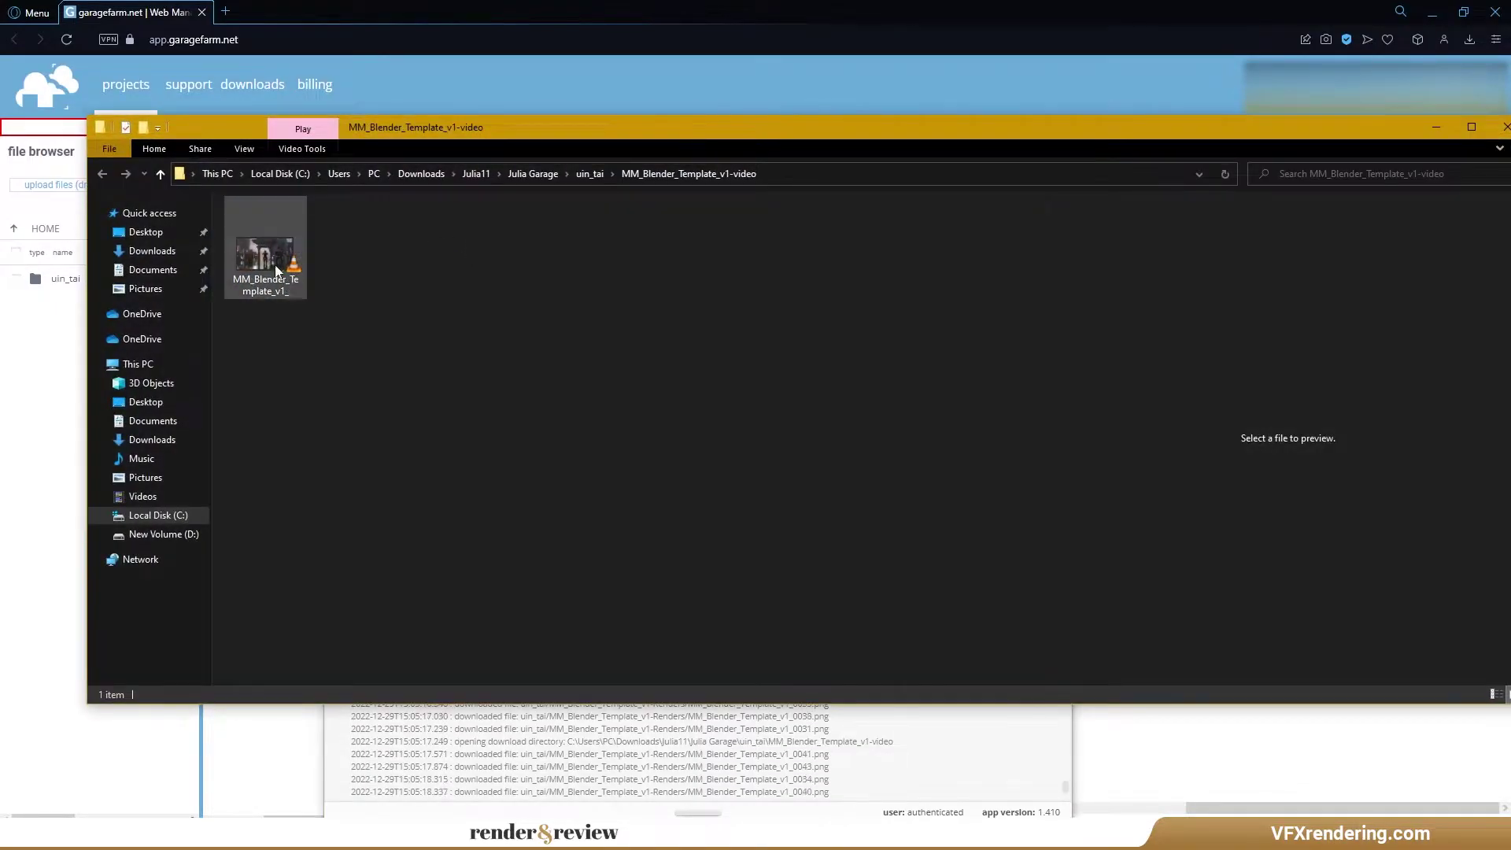
pyautogui.click(267, 260)
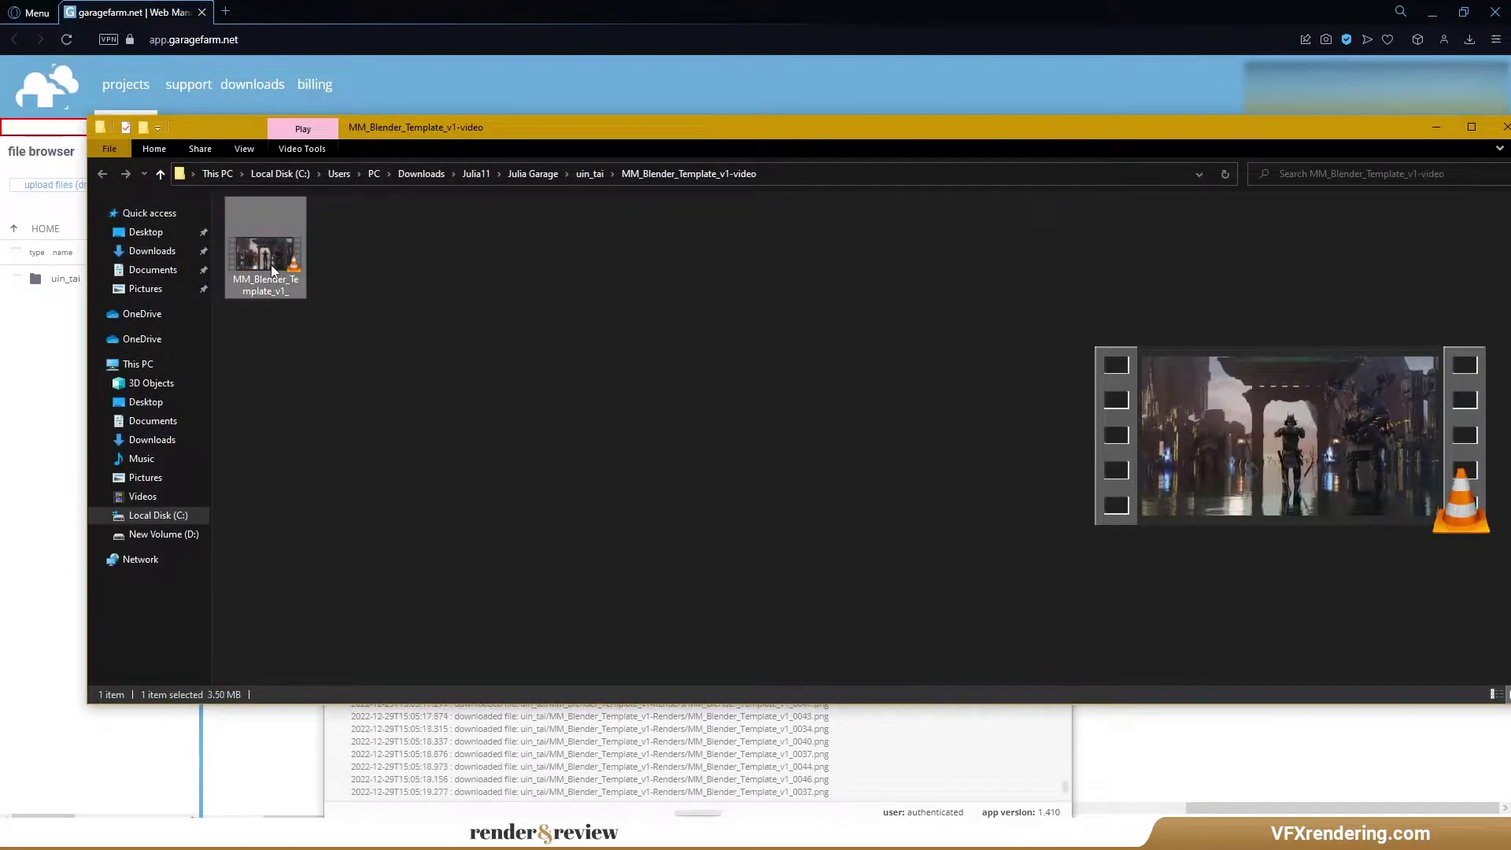
pyautogui.doubleClick(272, 268)
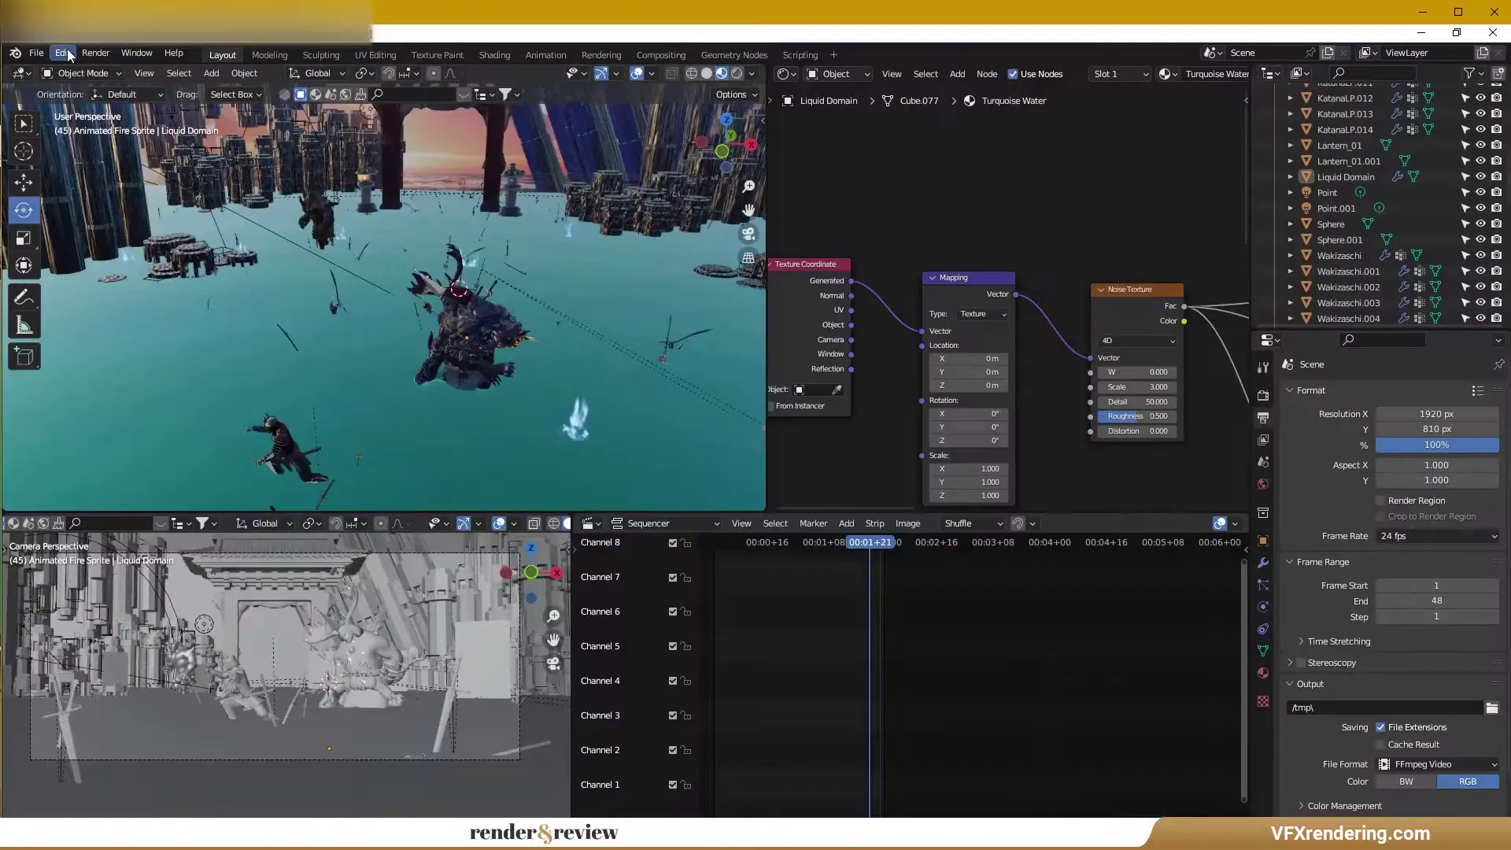
# Launch three simultaneous animation renders covering frames 0001-0048, 0049-0097 and 0098-0144.
pyautogui.click(95, 52)
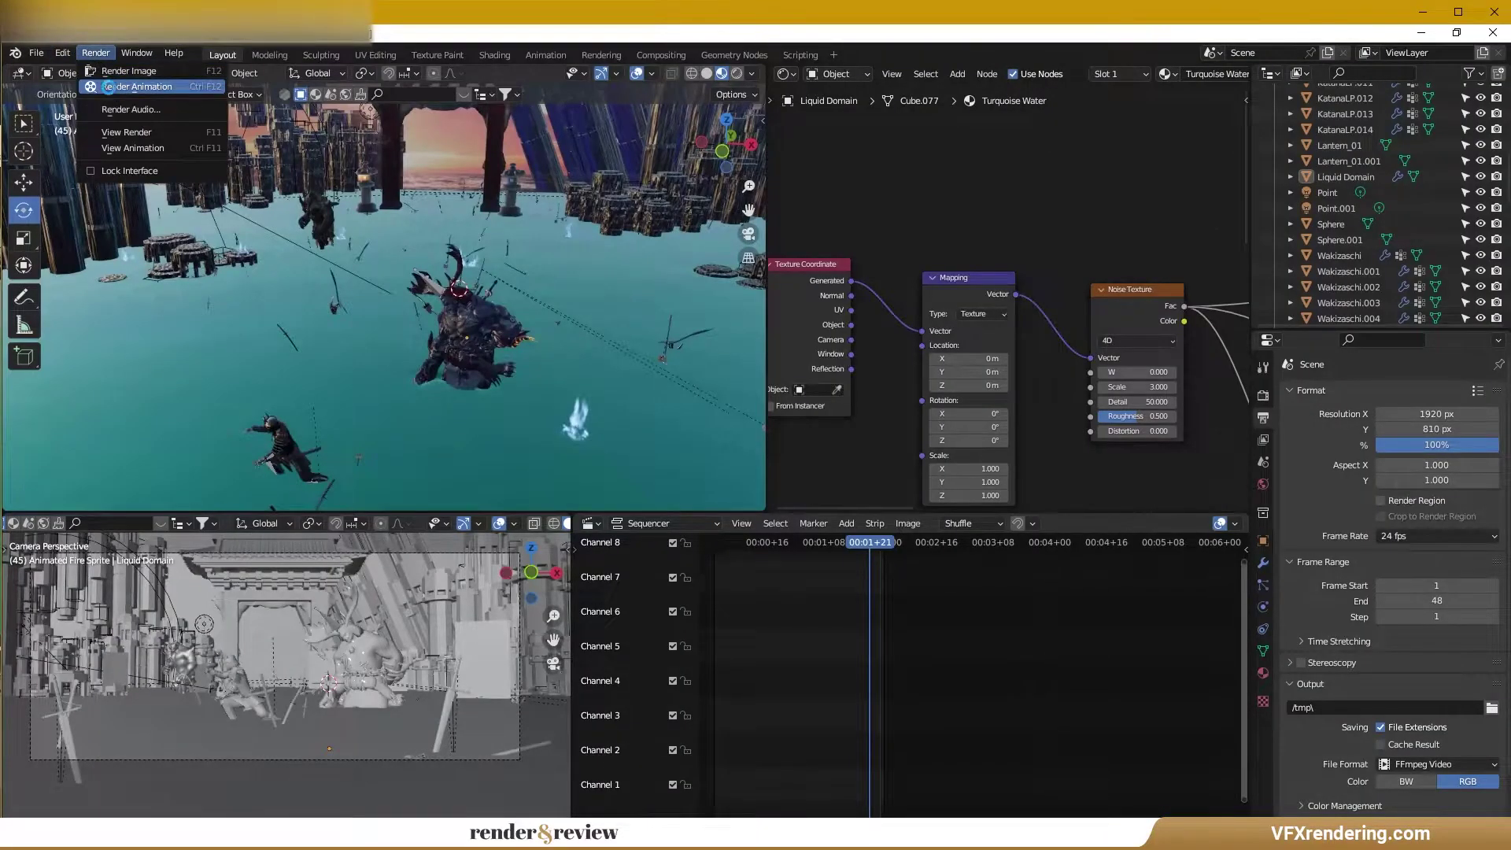
pyautogui.click(108, 88)
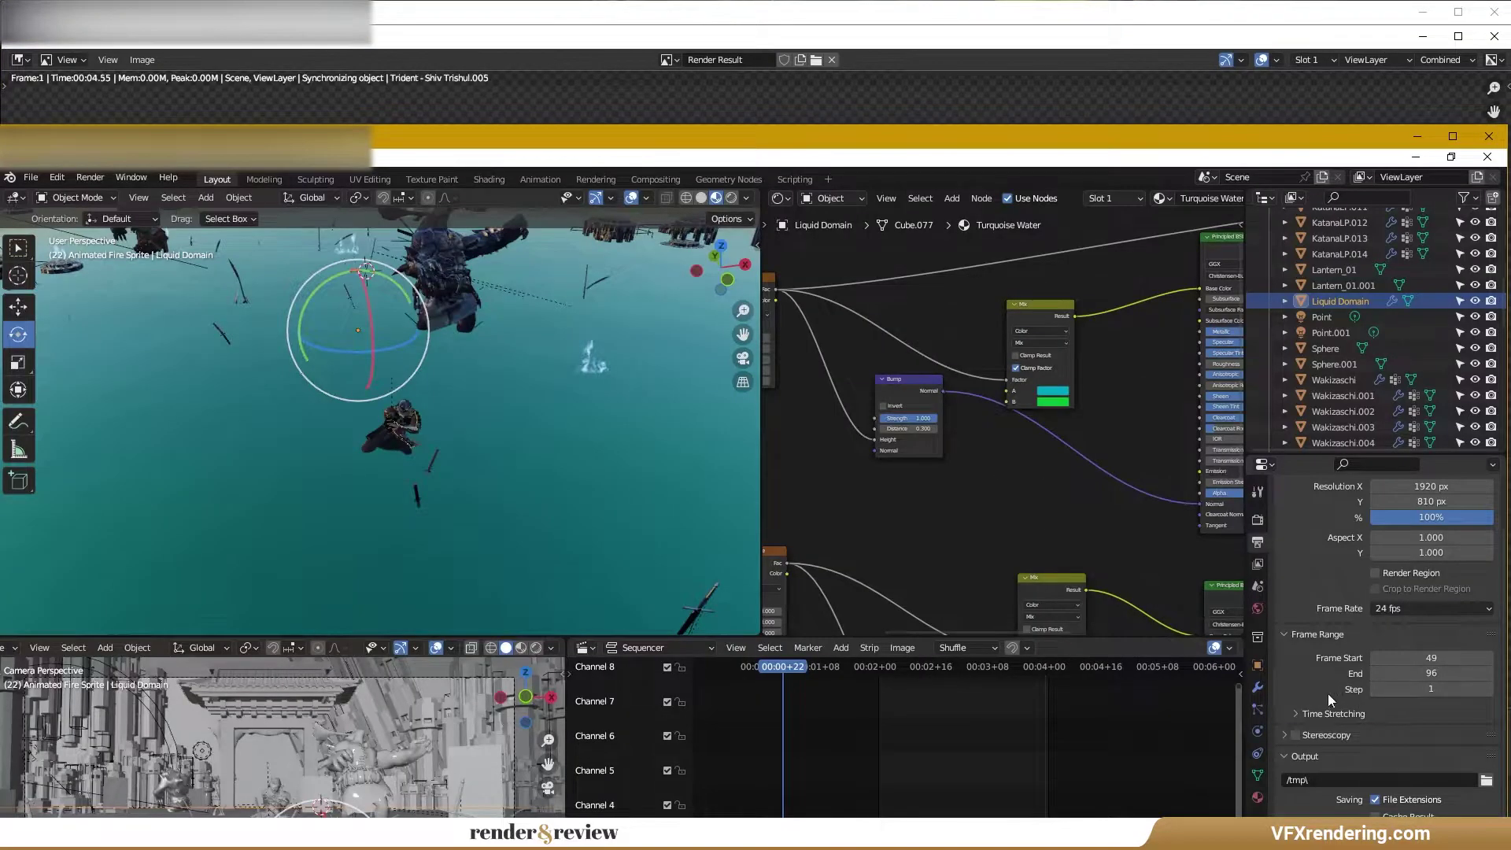
pyautogui.click(86, 179)
pyautogui.click(126, 213)
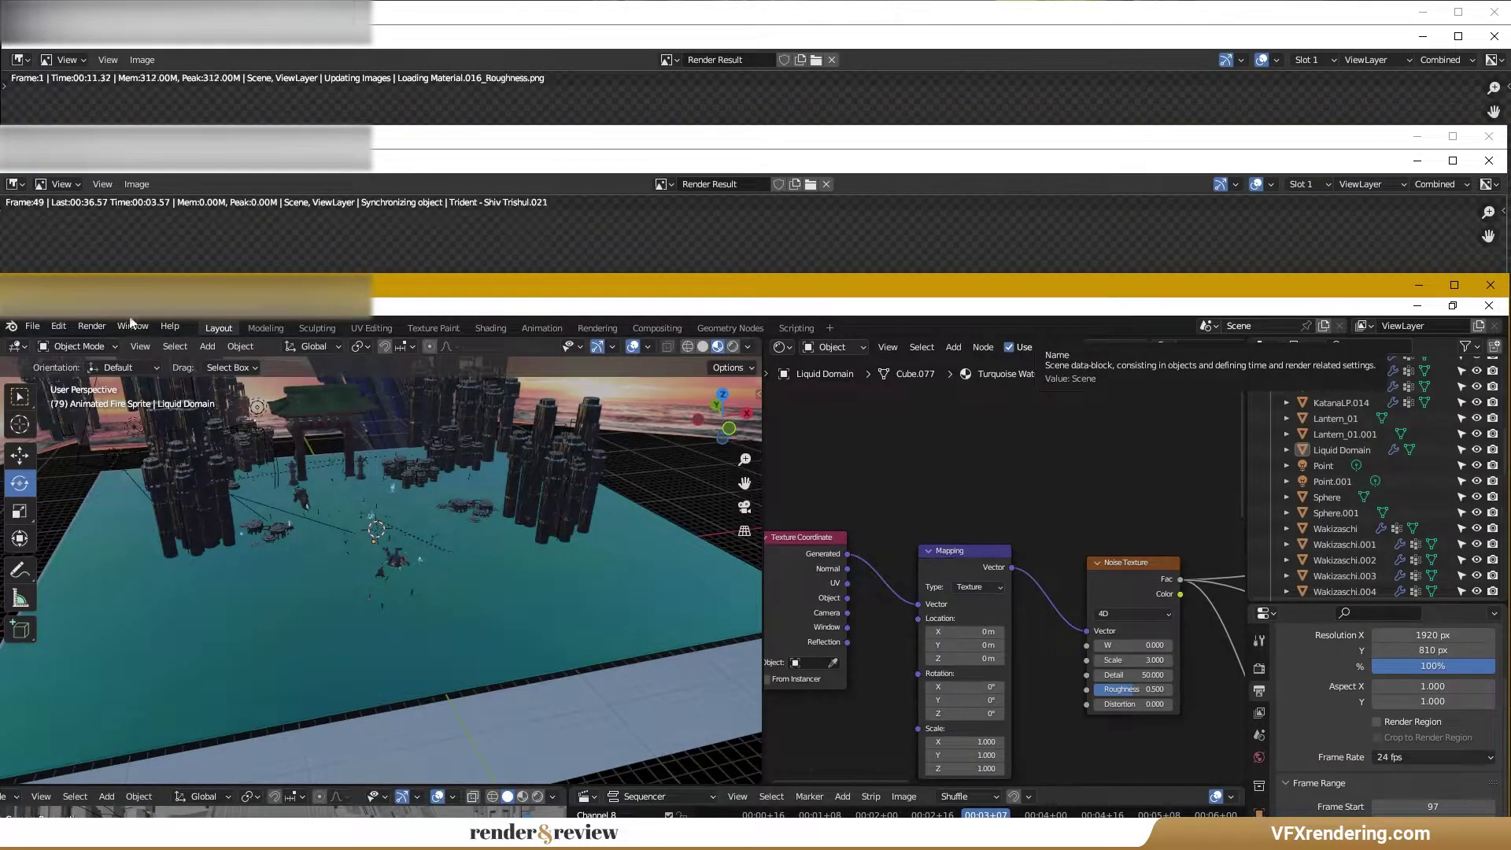
pyautogui.click(92, 325)
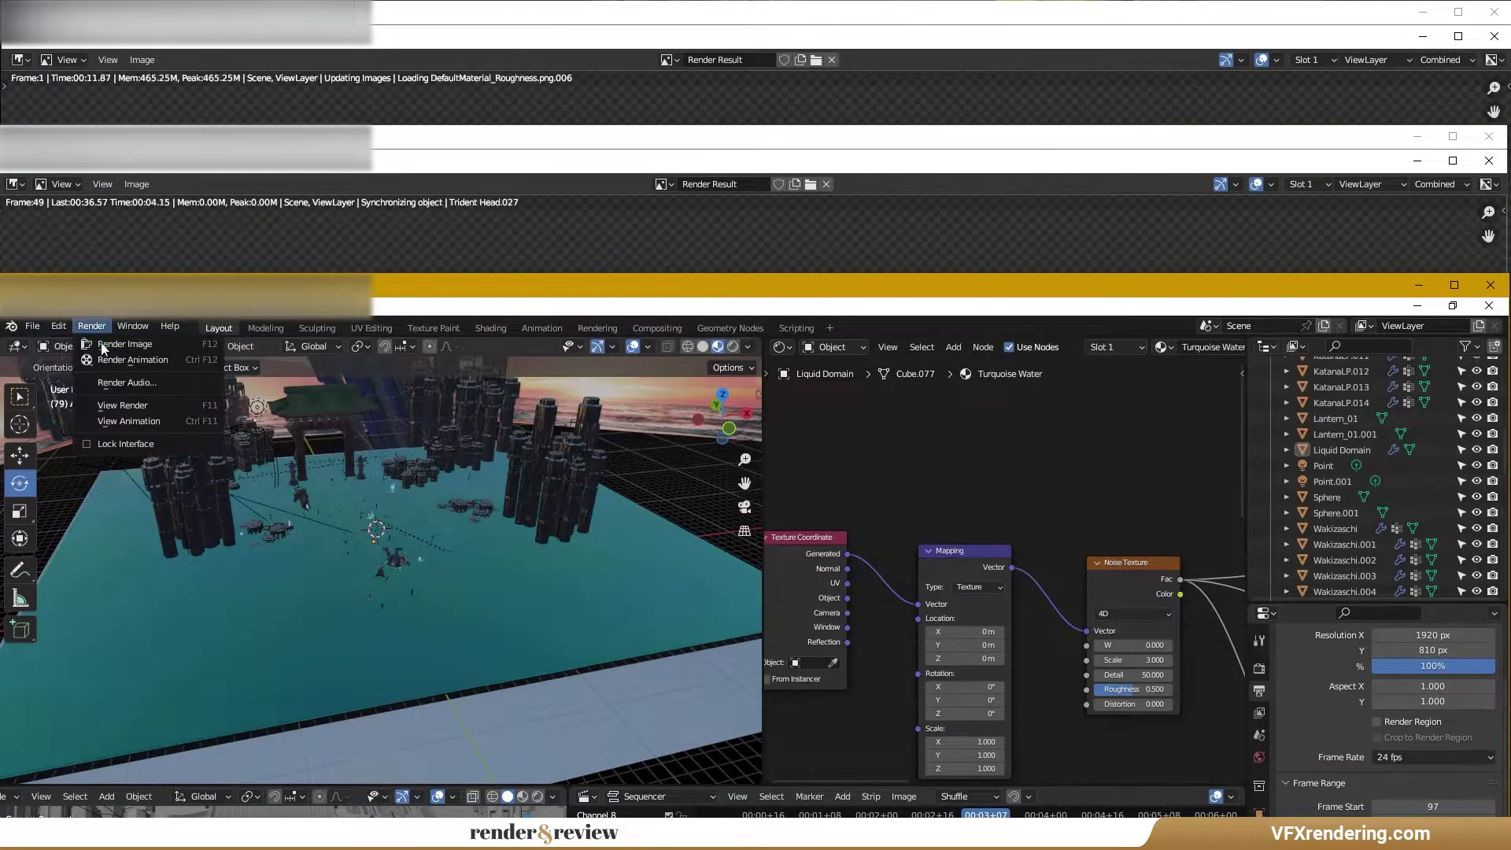
pyautogui.click(126, 360)
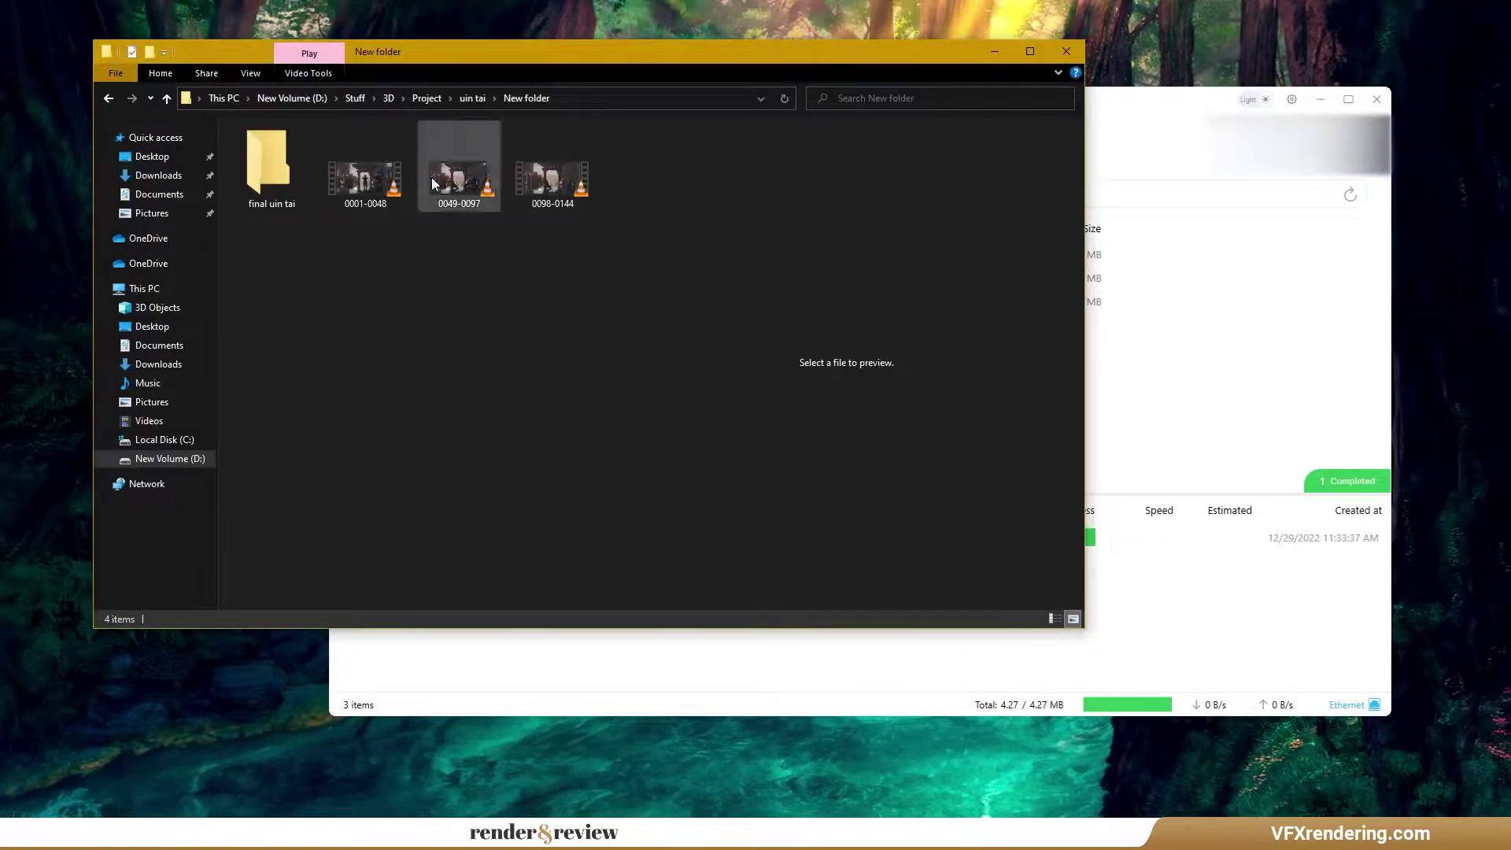
# Watch the 0001-0048 and 0049-0097 clips in VLC, then select the 0098-0144 clip.
pyautogui.moveTo(426, 53); pyautogui.dragTo(413, 70)
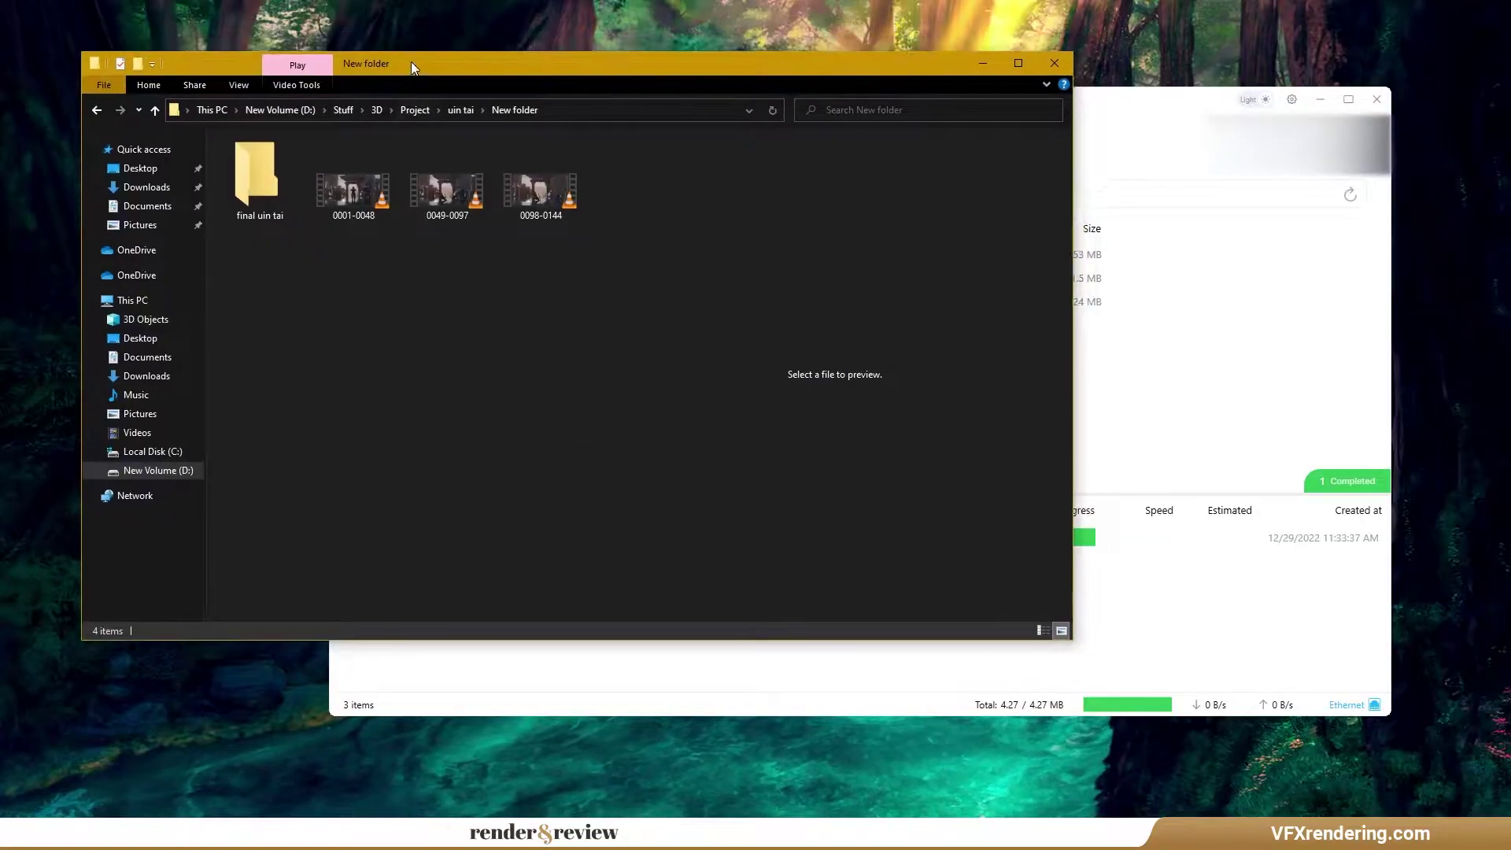
pyautogui.doubleClick(350, 197)
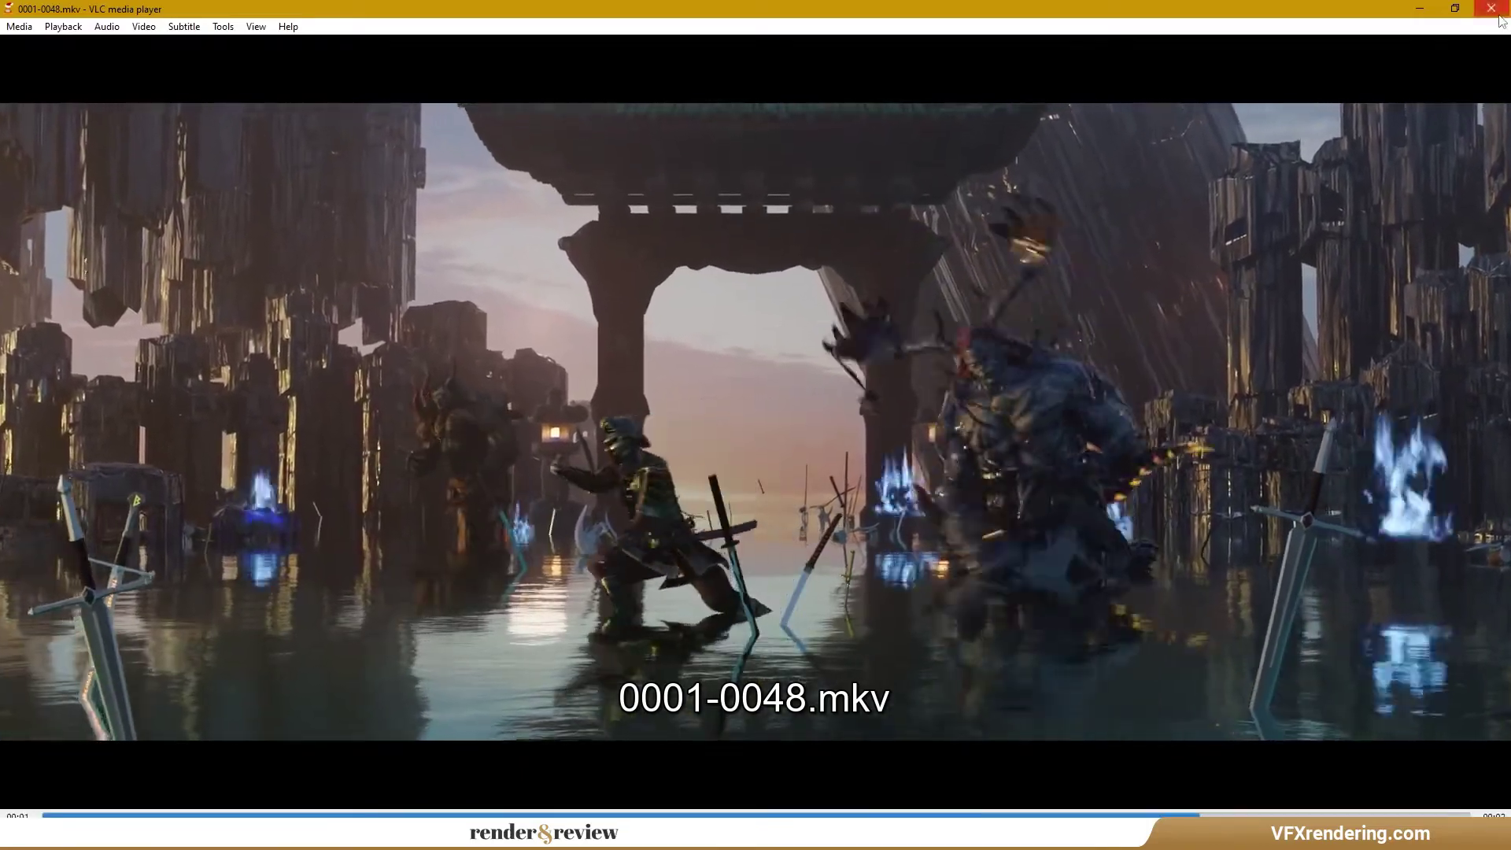
pyautogui.click(1501, 16)
pyautogui.doubleClick(441, 210)
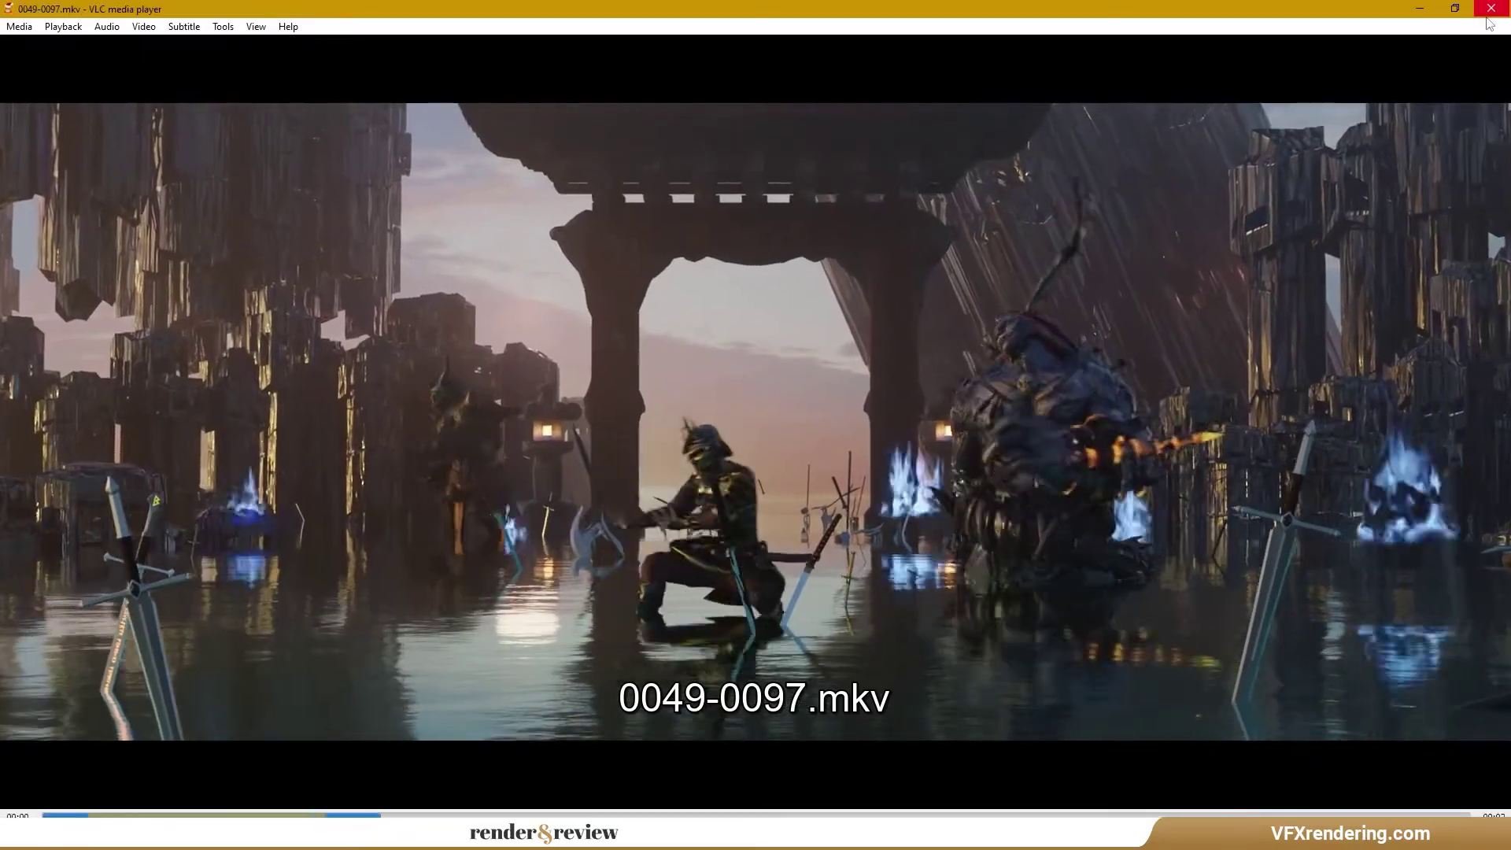
pyautogui.click(1488, 19)
pyautogui.click(507, 206)
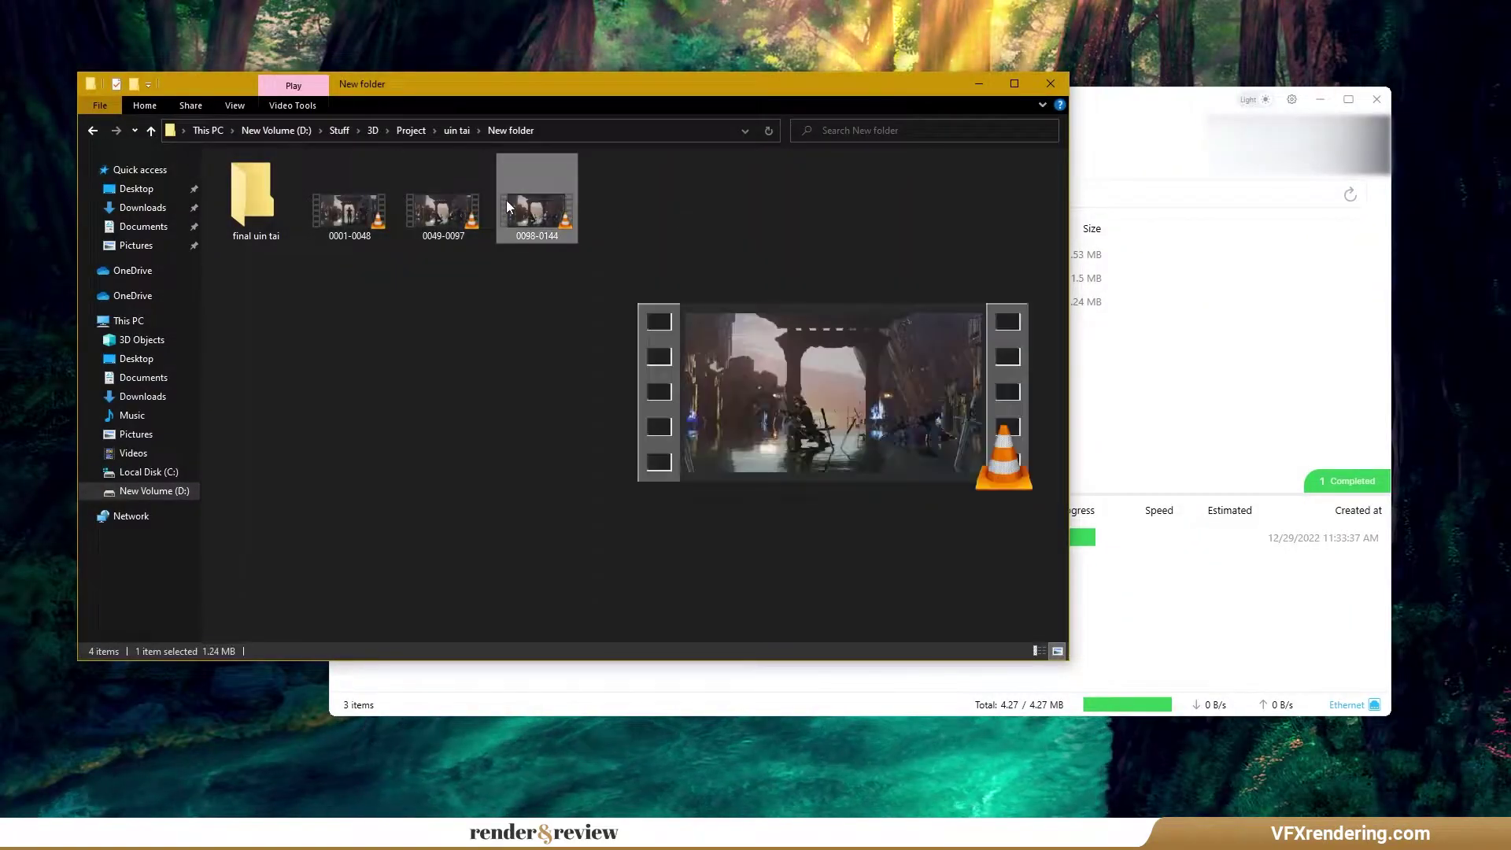
# Play the 0098-0144 clip.
pyautogui.doubleClick(507, 207)
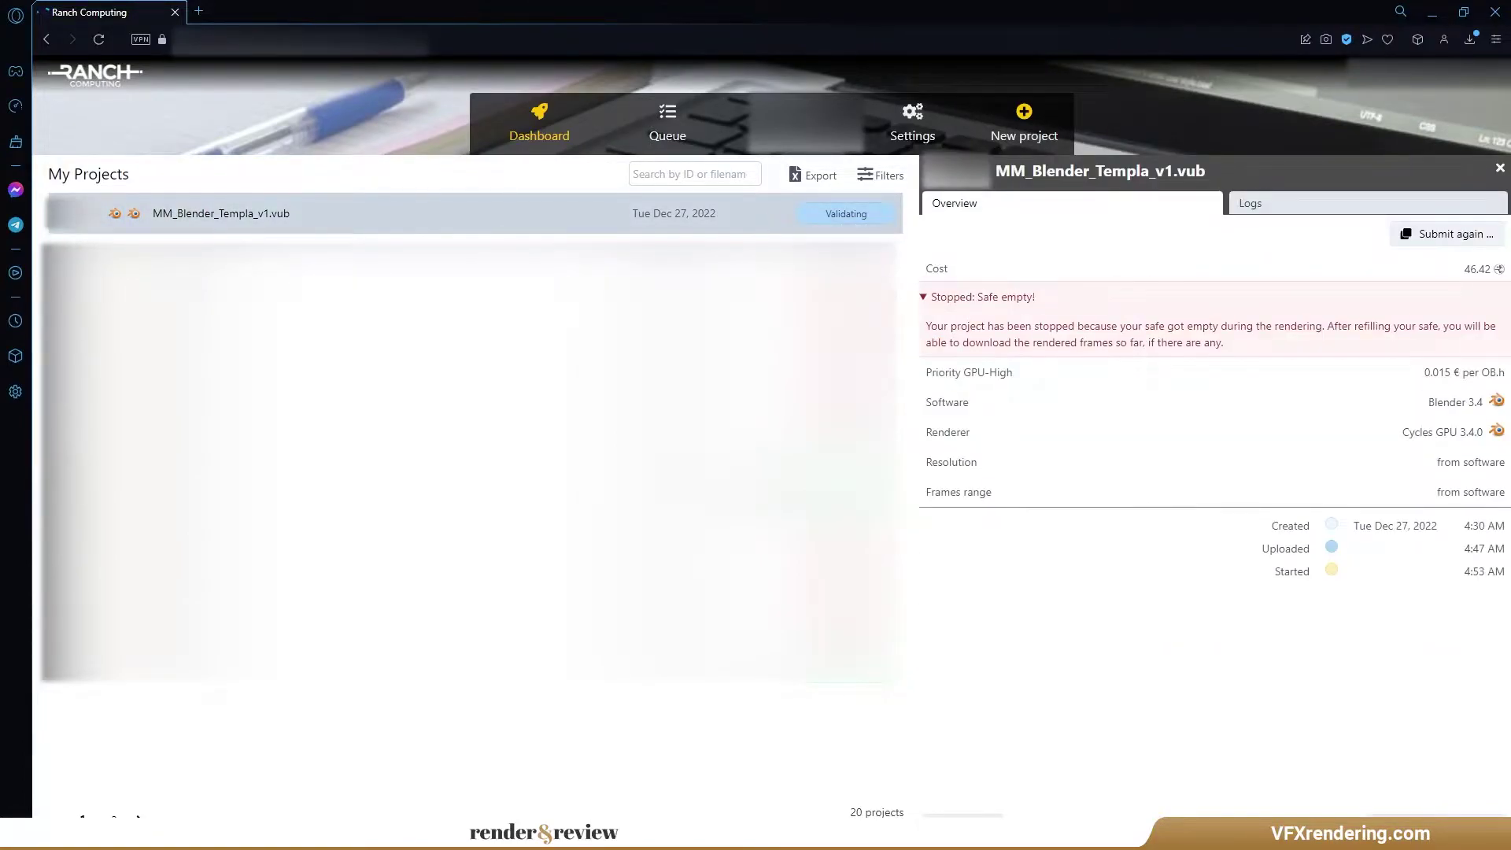
# Check the project's logs, then select MM_Blender_Templa_v1.vub under Download and open its tmp folder.
pyautogui.moveTo(964, 331); pyautogui.dragTo(1484, 330)
pyautogui.click(1250, 203)
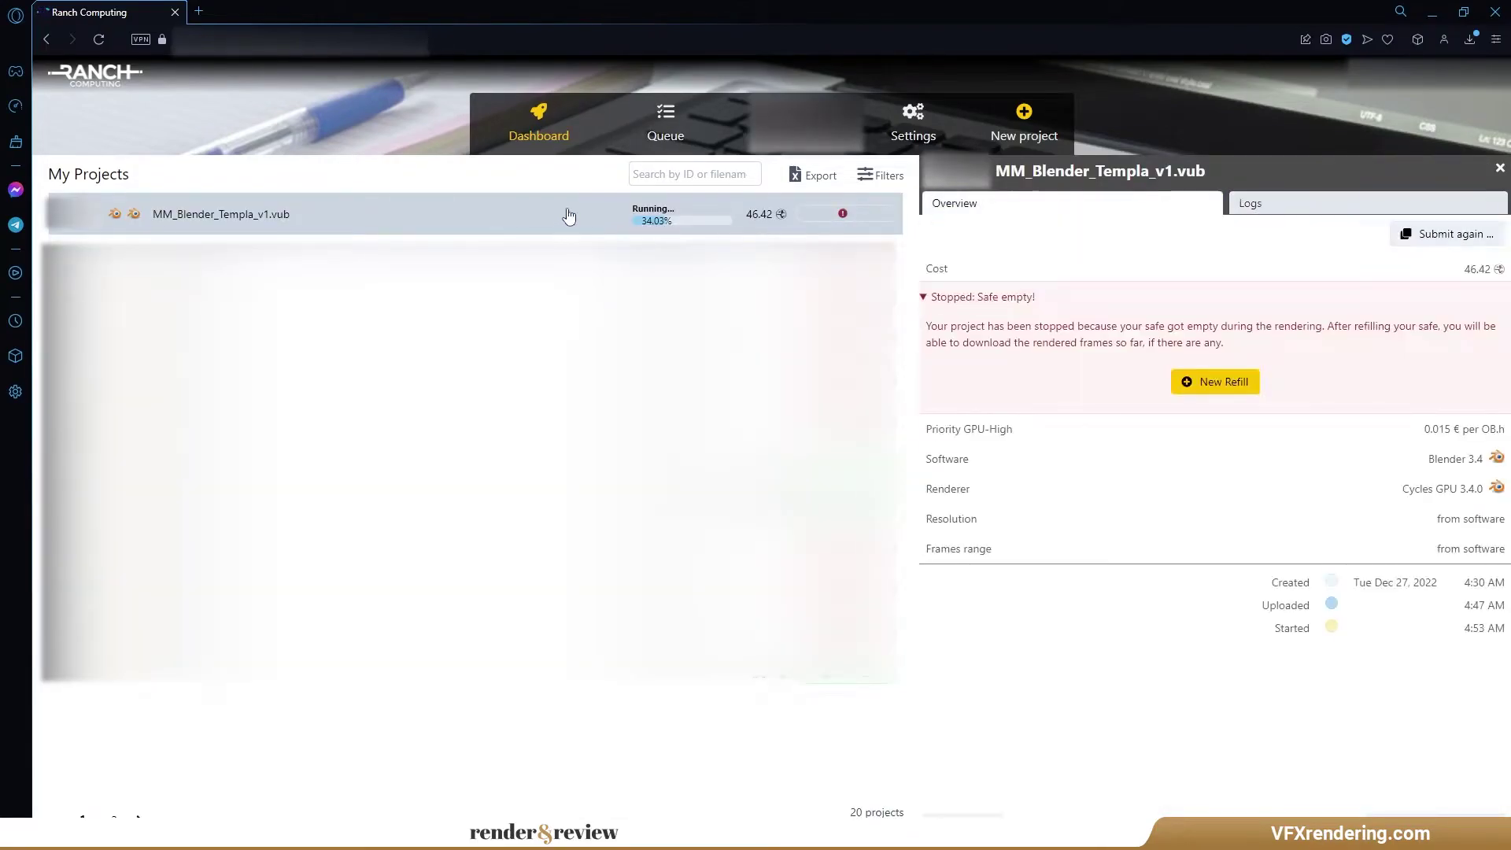
pyautogui.click(824, 205)
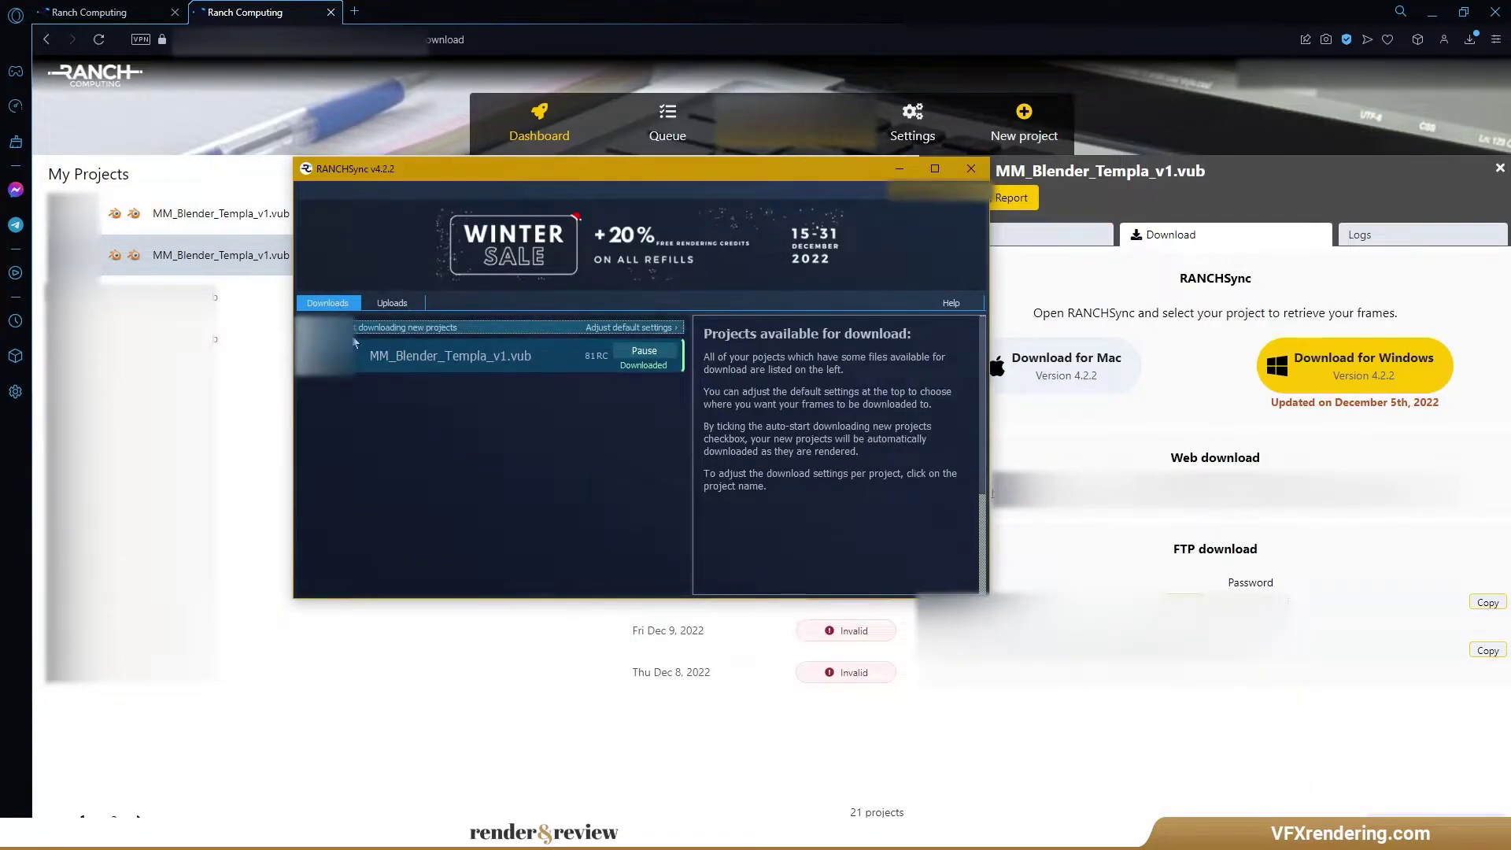
pyautogui.click(480, 358)
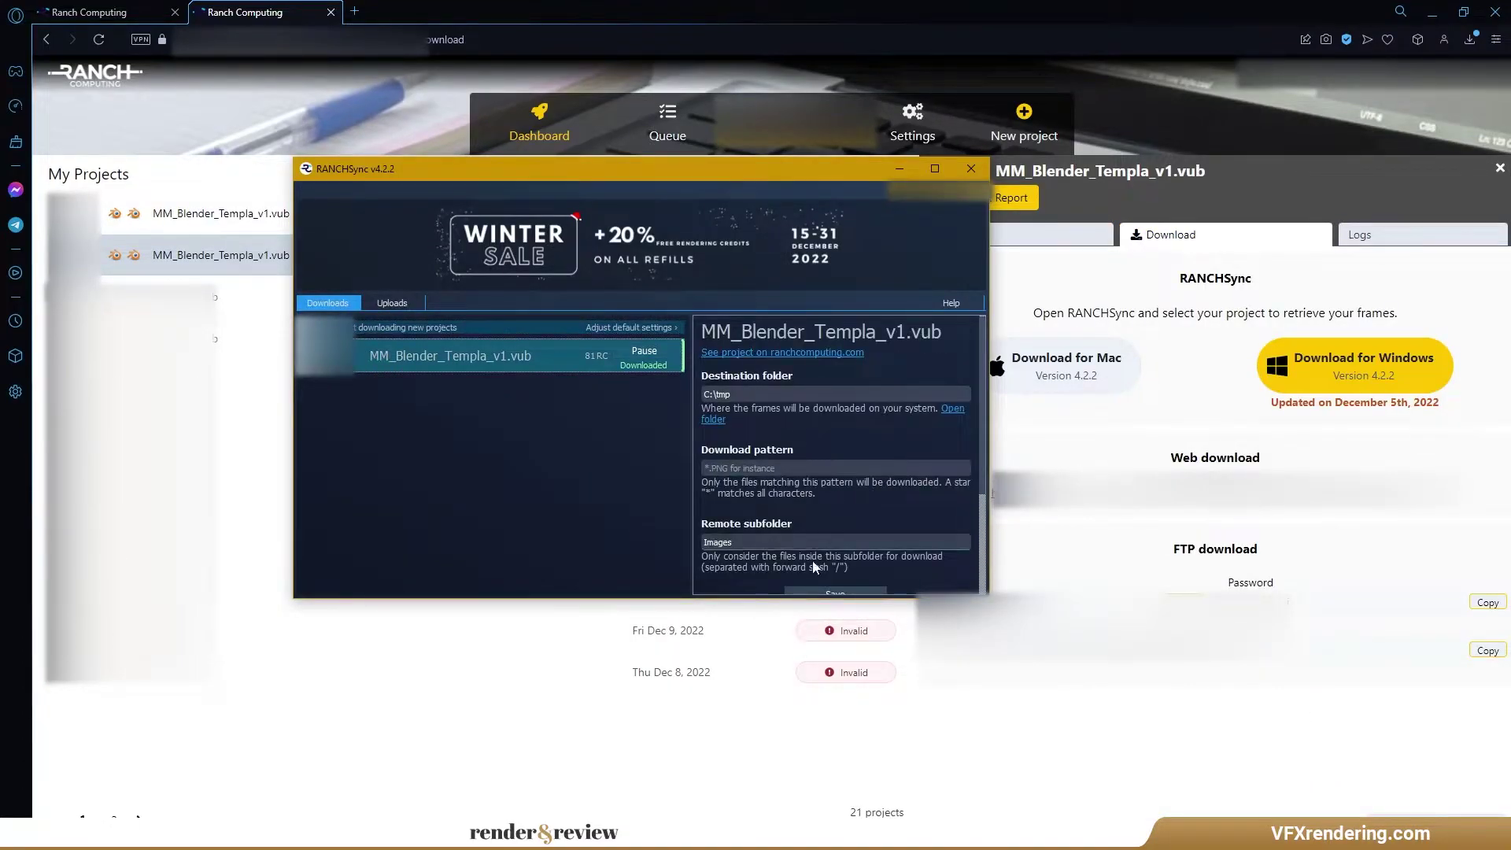
pyautogui.click(713, 421)
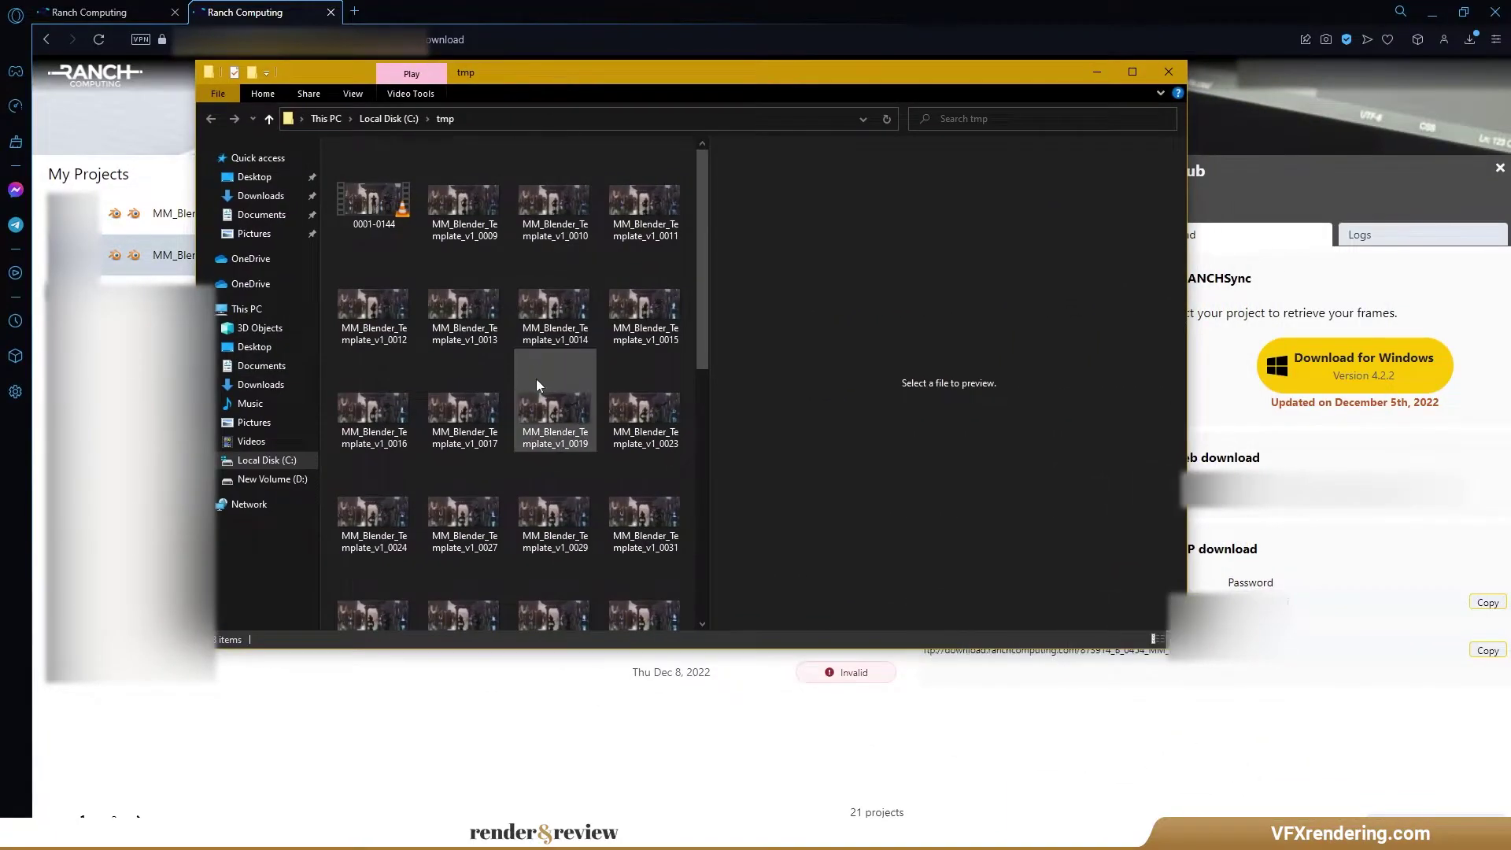
# Preview the downloaded frames in C:\tmp, from 0009 through 0056.
pyautogui.scroll(-1, 541, 391)
pyautogui.click(464, 583)
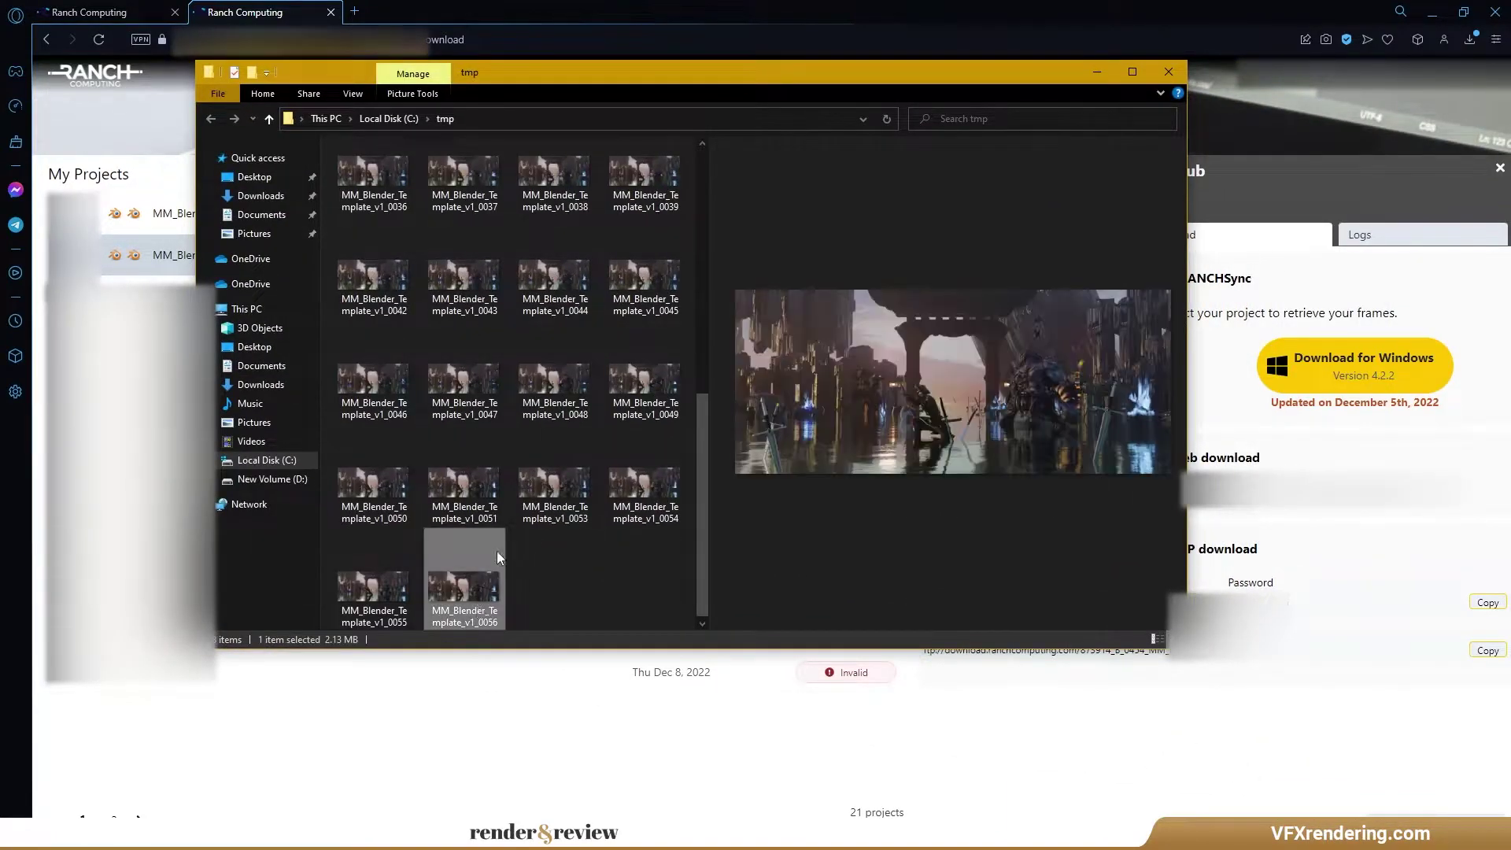
pyautogui.click(472, 481)
pyautogui.click(577, 483)
pyautogui.press('Right')
pyautogui.scroll(8, 577, 483)
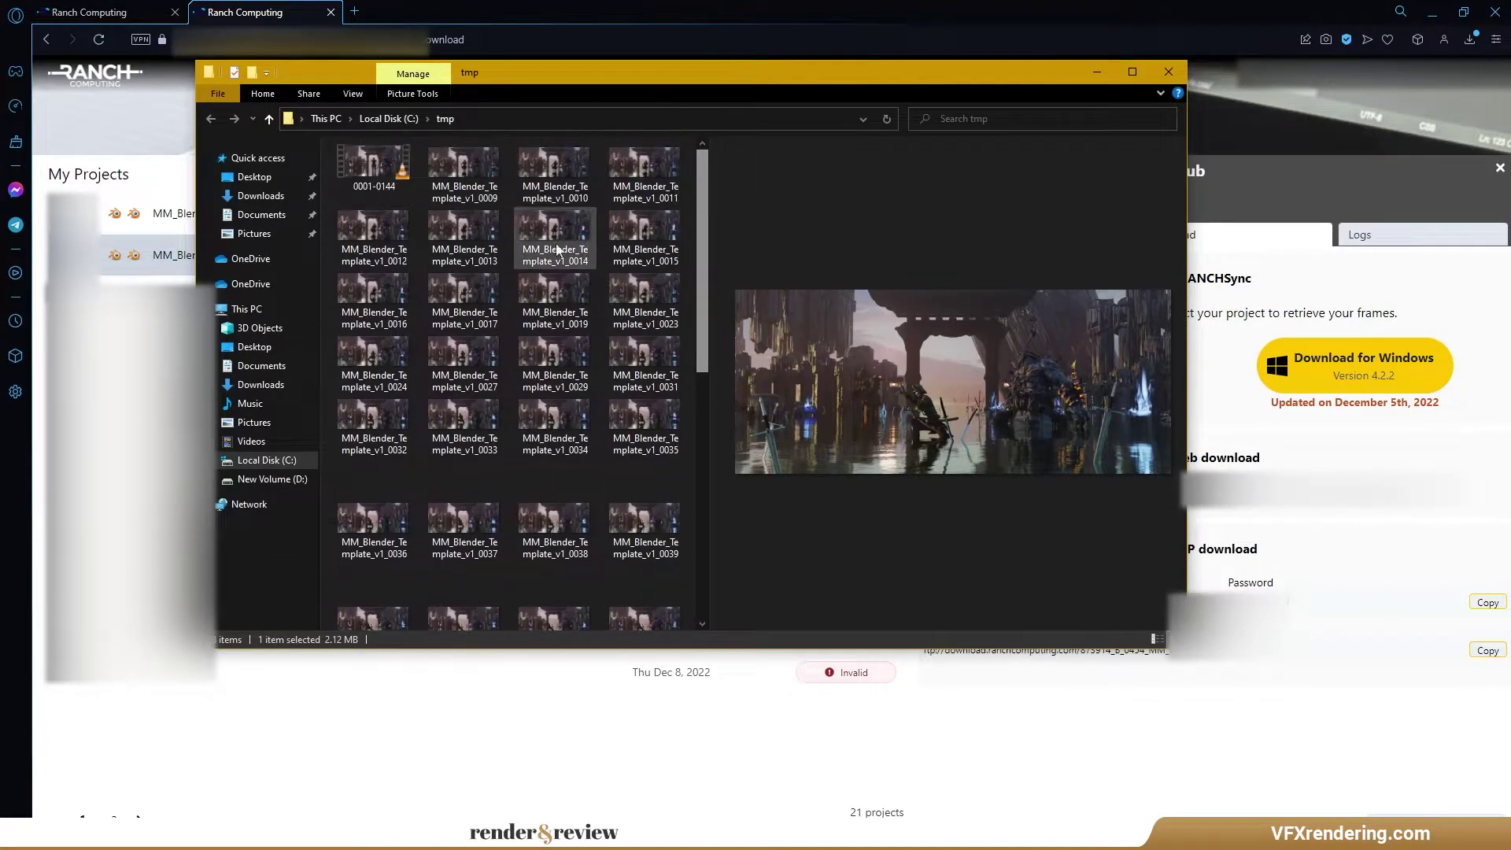
pyautogui.click(553, 320)
pyautogui.click(547, 519)
pyautogui.click(560, 422)
pyautogui.click(551, 250)
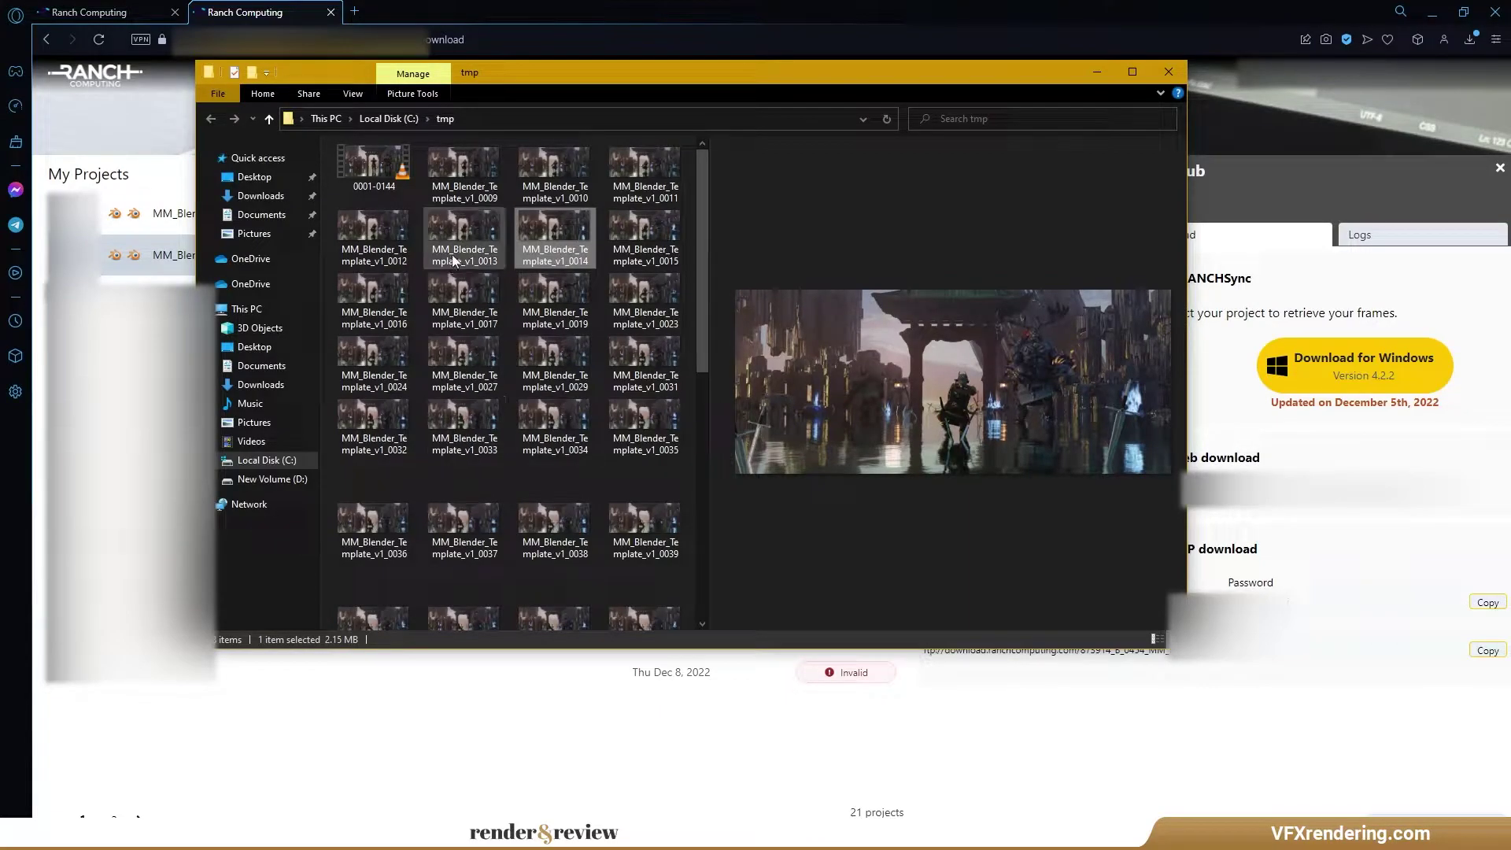
pyautogui.click(464, 169)
pyautogui.click(556, 362)
# Select the full range of frames from 0009 to 0056.
pyautogui.scroll(-3, 556, 370)
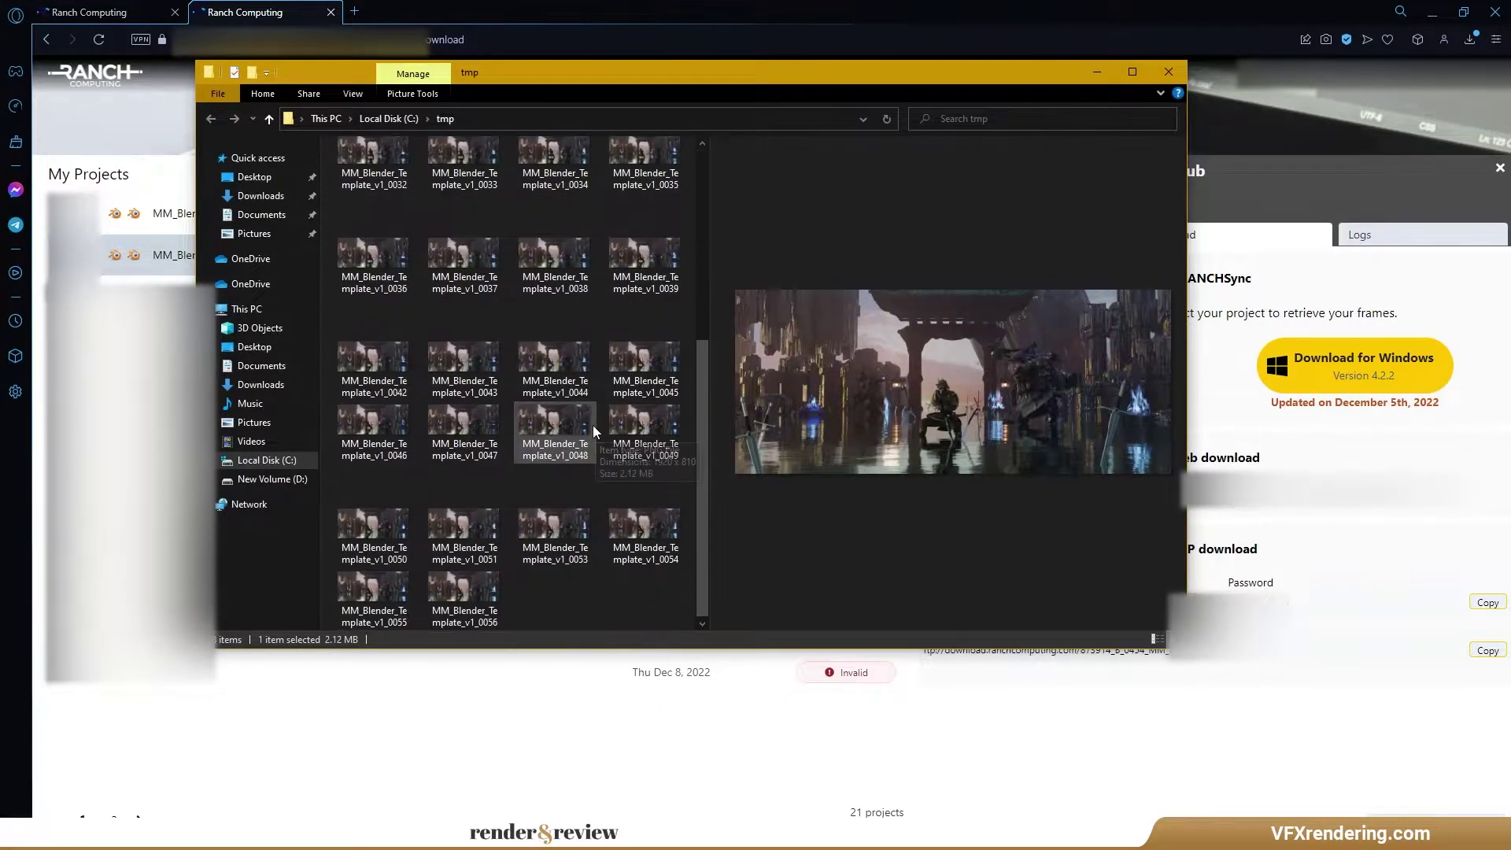
pyautogui.click(465, 598)
pyautogui.scroll(5, 473, 394)
pyautogui.keyDown('shift'); pyautogui.click(465, 173); pyautogui.keyUp('shift')
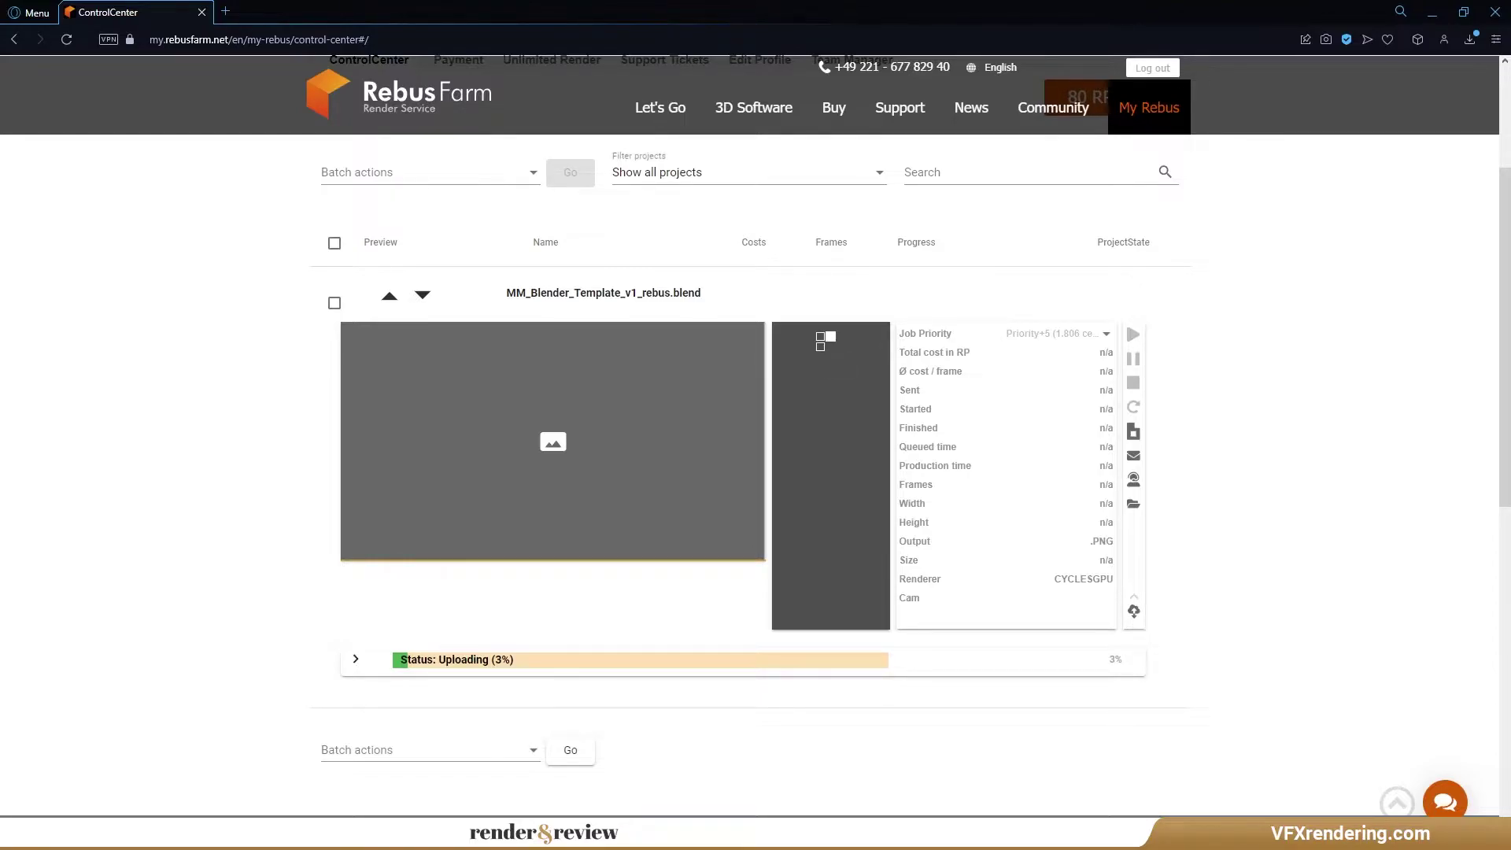
# Scroll the ControlCenter job list while the 927.30 MB MM_Blender_Template_v1_rebus_1.blend upload completes.
pyautogui.scroll(1, 757, 474)
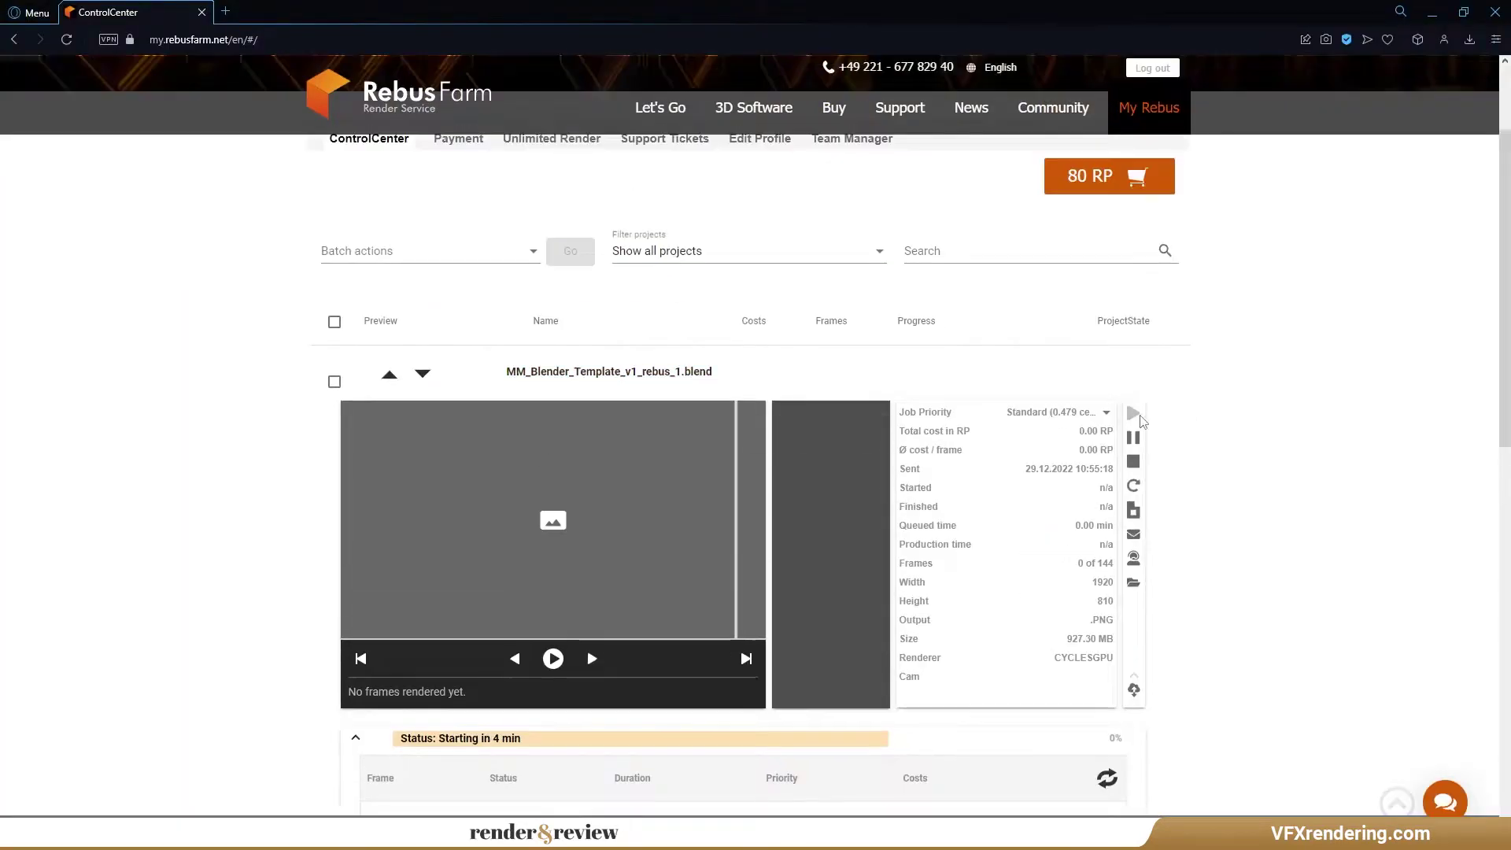
# Start rendering the RebusFarm job, switch its priority from Standard to Priority+7, and resume it.
pyautogui.click(1140, 418)
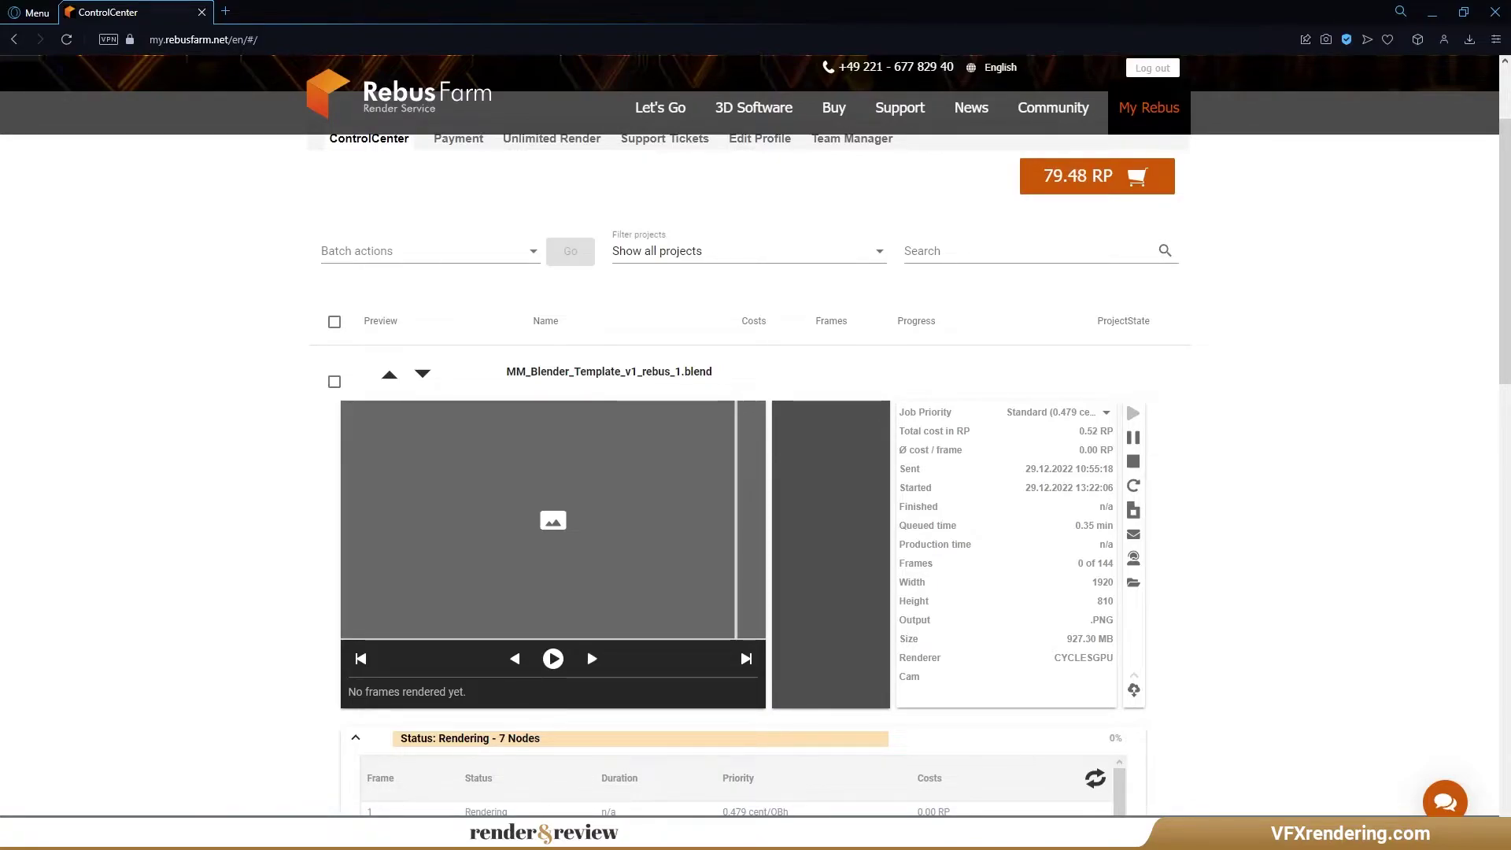
pyautogui.click(1106, 411)
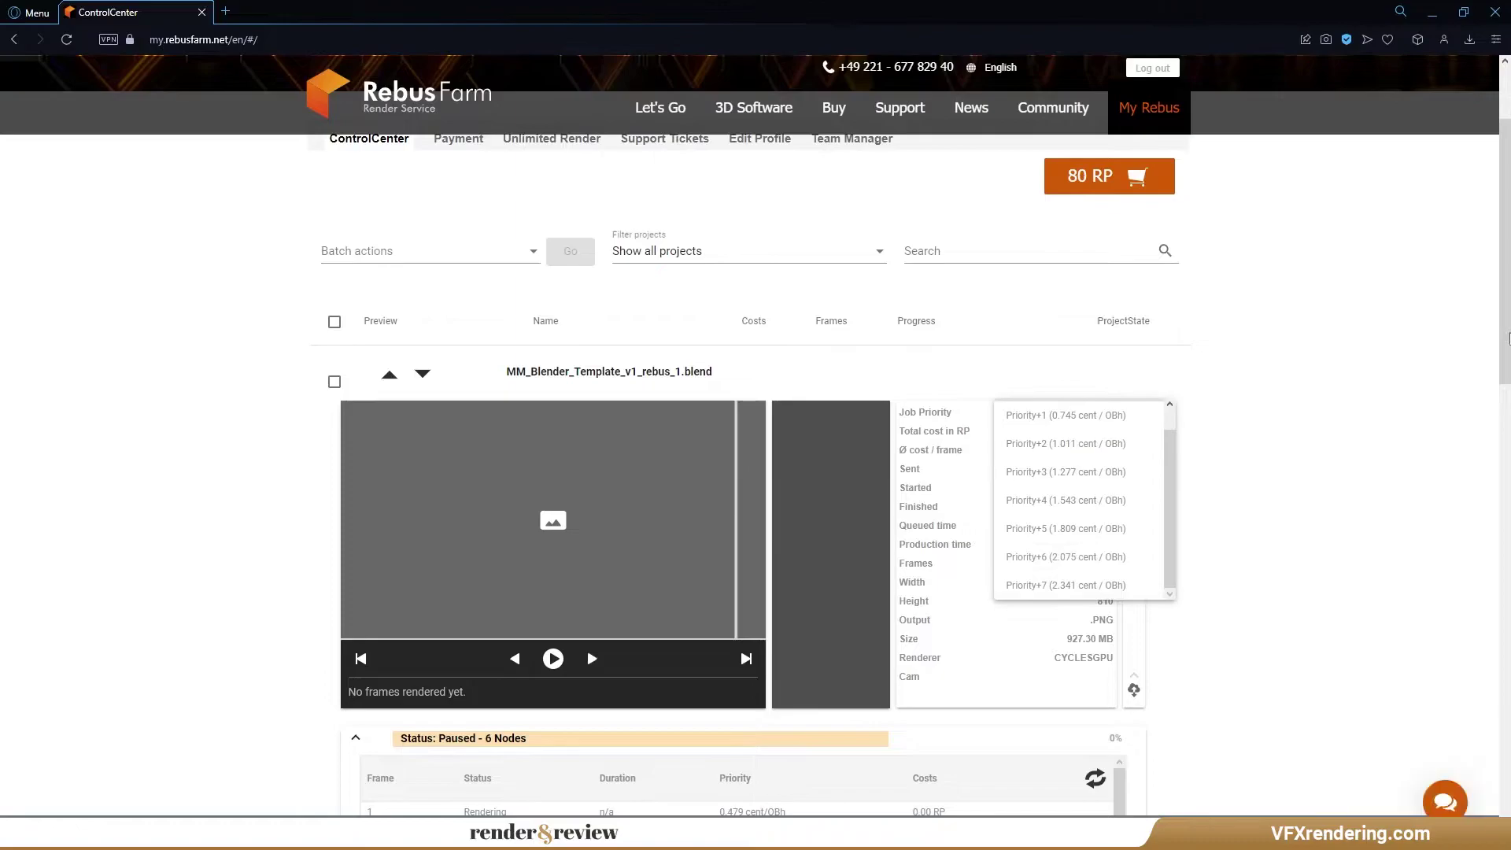
pyautogui.click(1047, 622)
pyautogui.scroll(-1, 1134, 349)
pyautogui.click(1133, 347)
pyautogui.scroll(-5, 1134, 349)
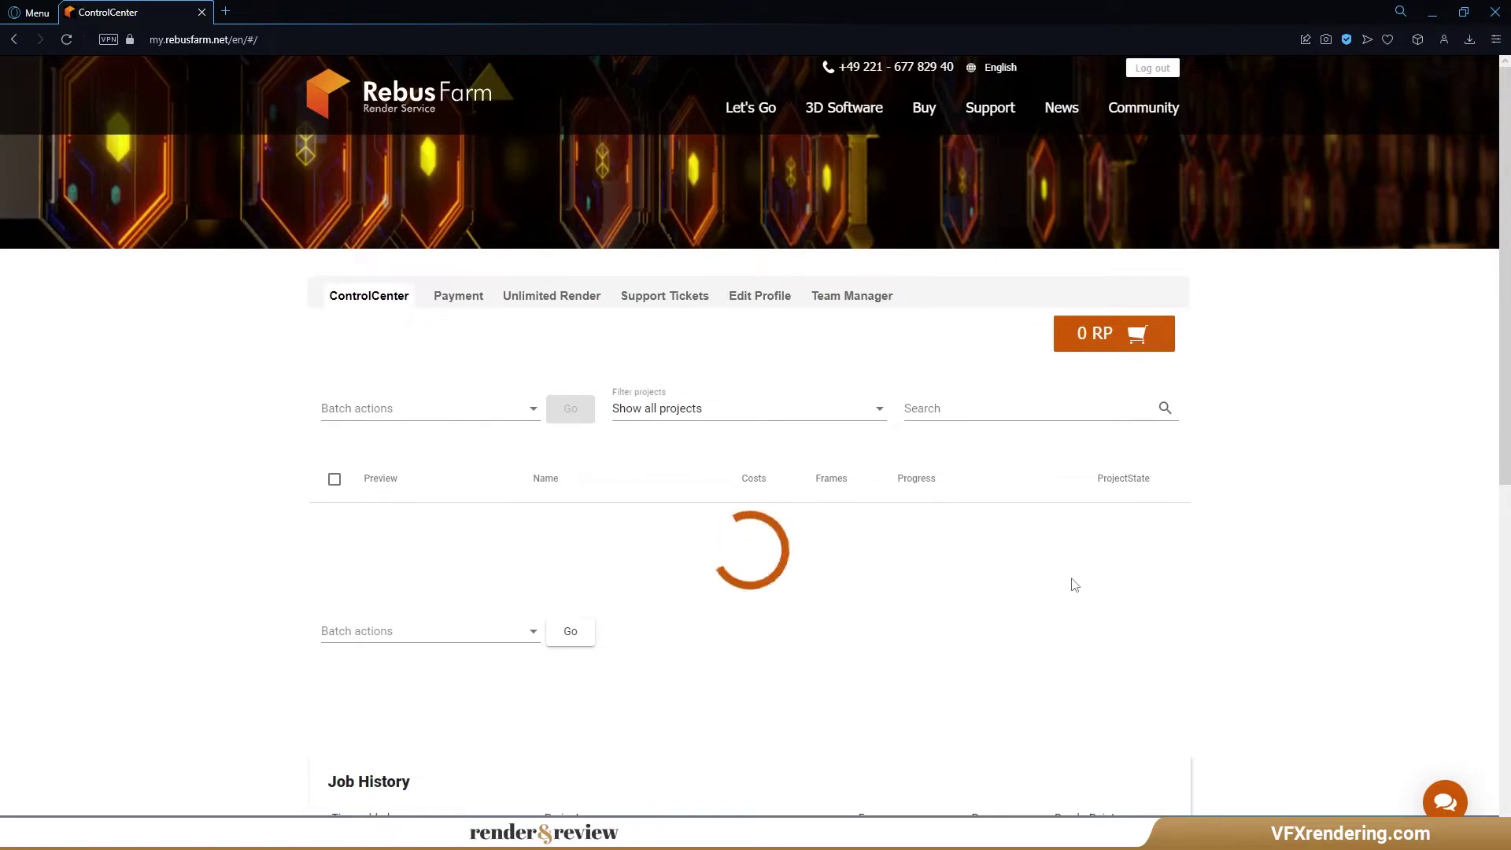
# Expand the job details and per-frame table, then pause the render job at 90 of 144 frames.
pyautogui.scroll(-1, 1075, 584)
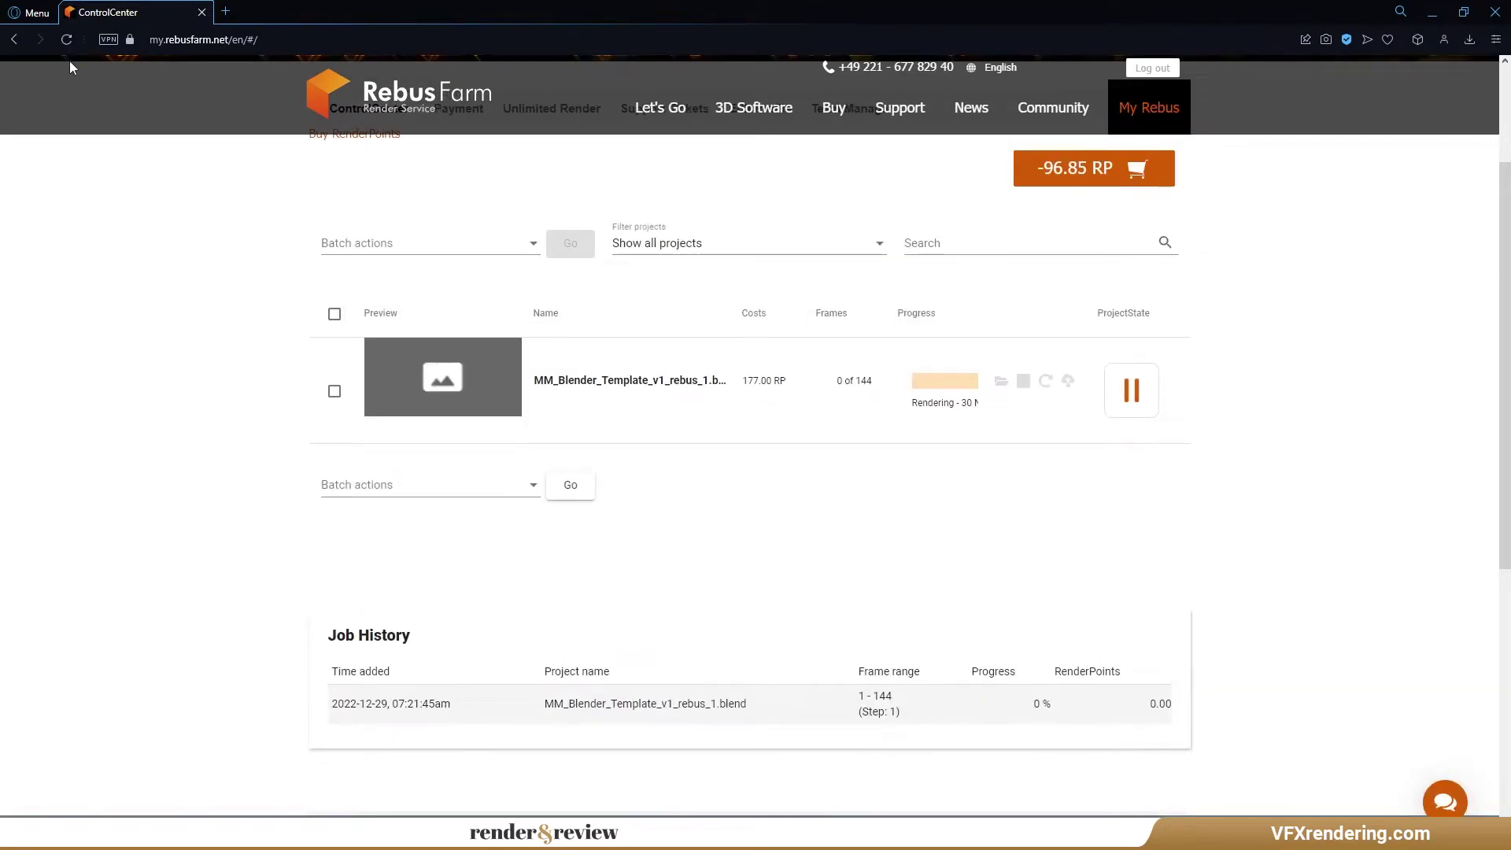
pyautogui.click(692, 381)
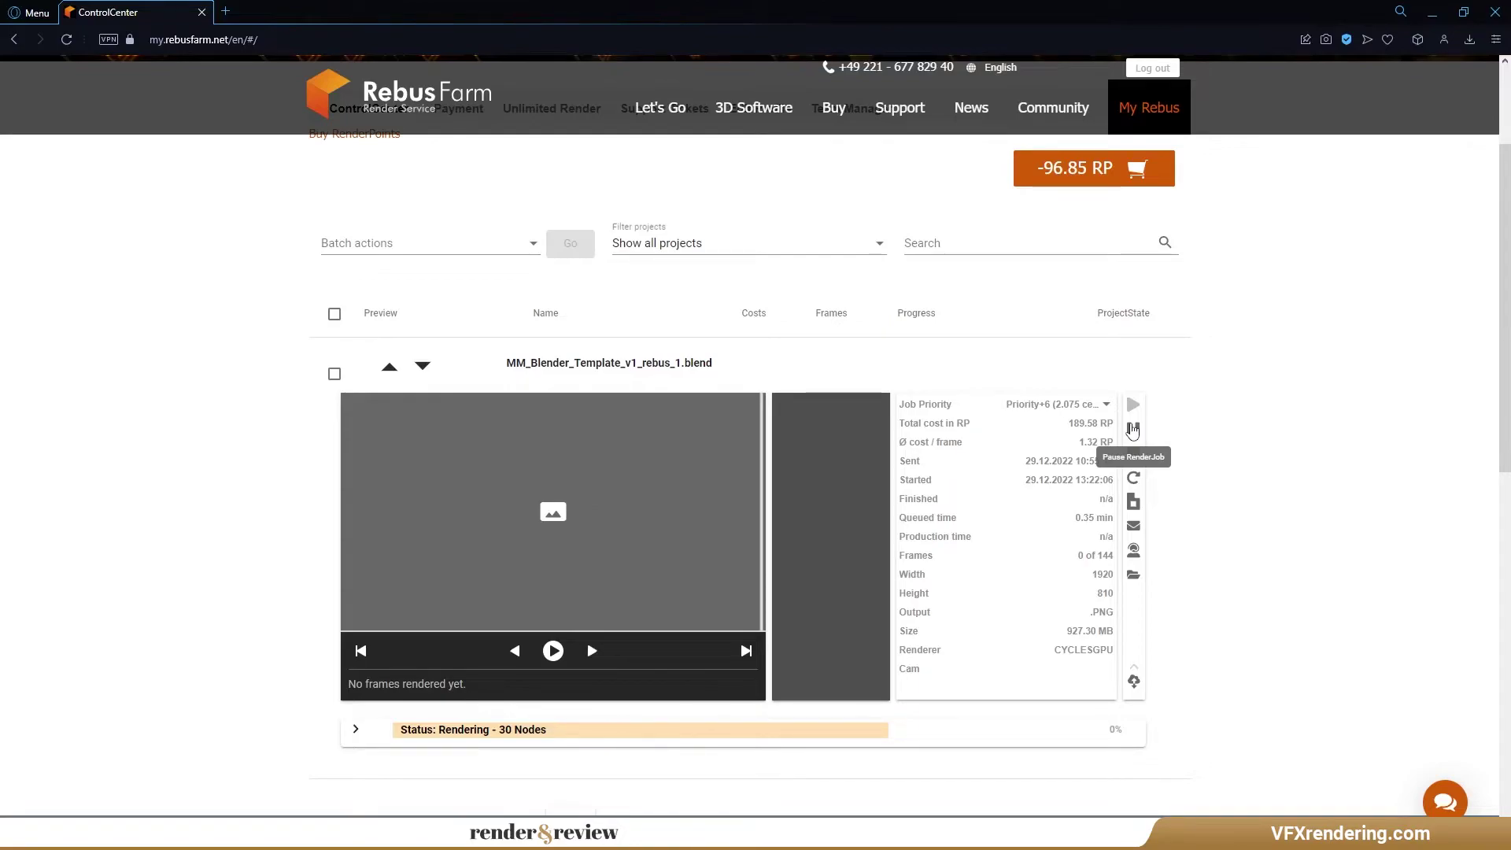
pyautogui.scroll(-4, 332, 413)
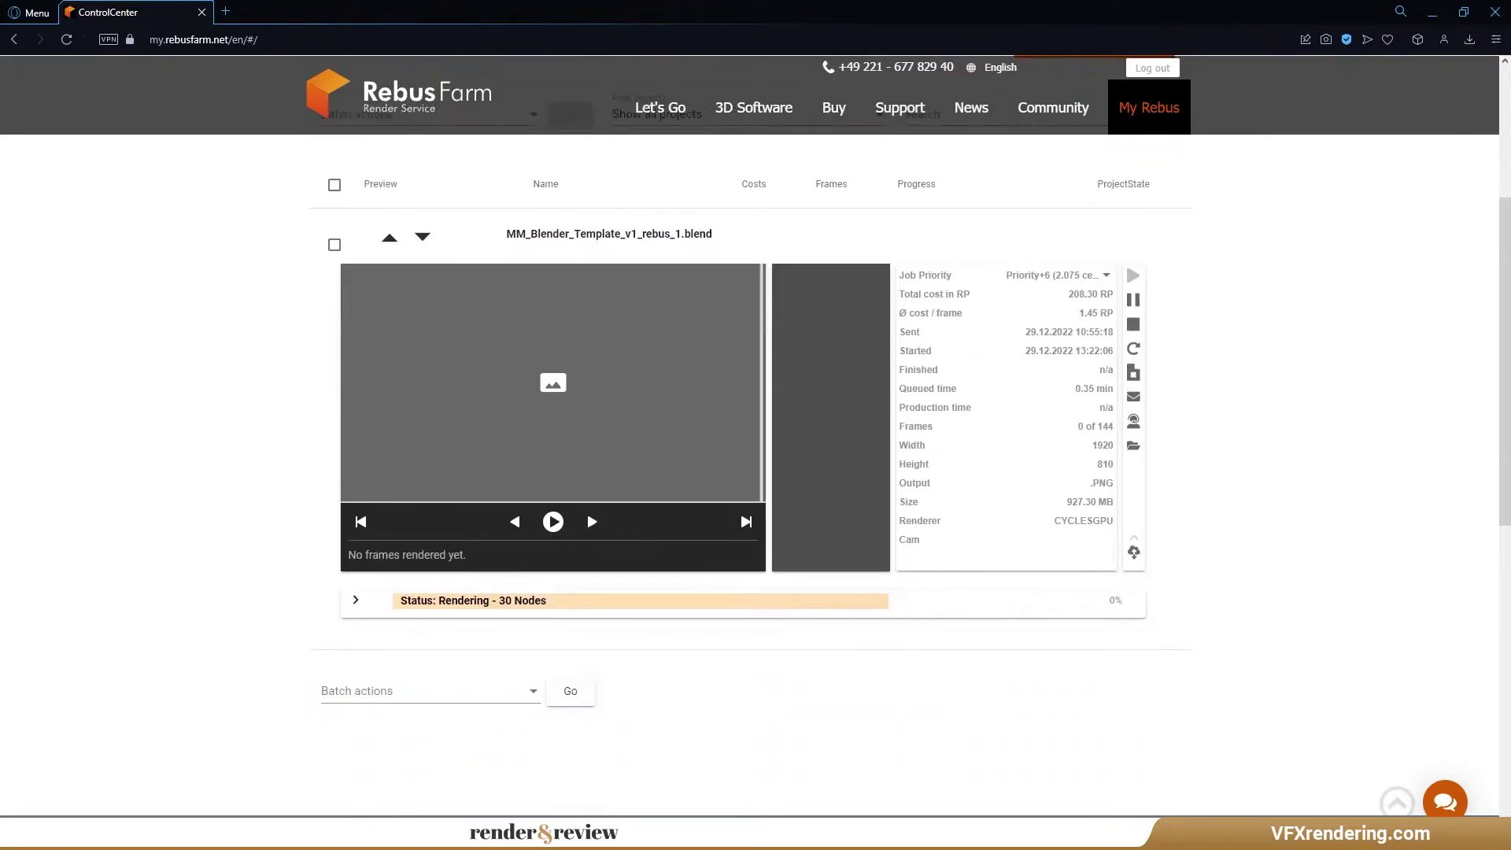
pyautogui.click(356, 384)
pyautogui.scroll(-10, 1073, 331)
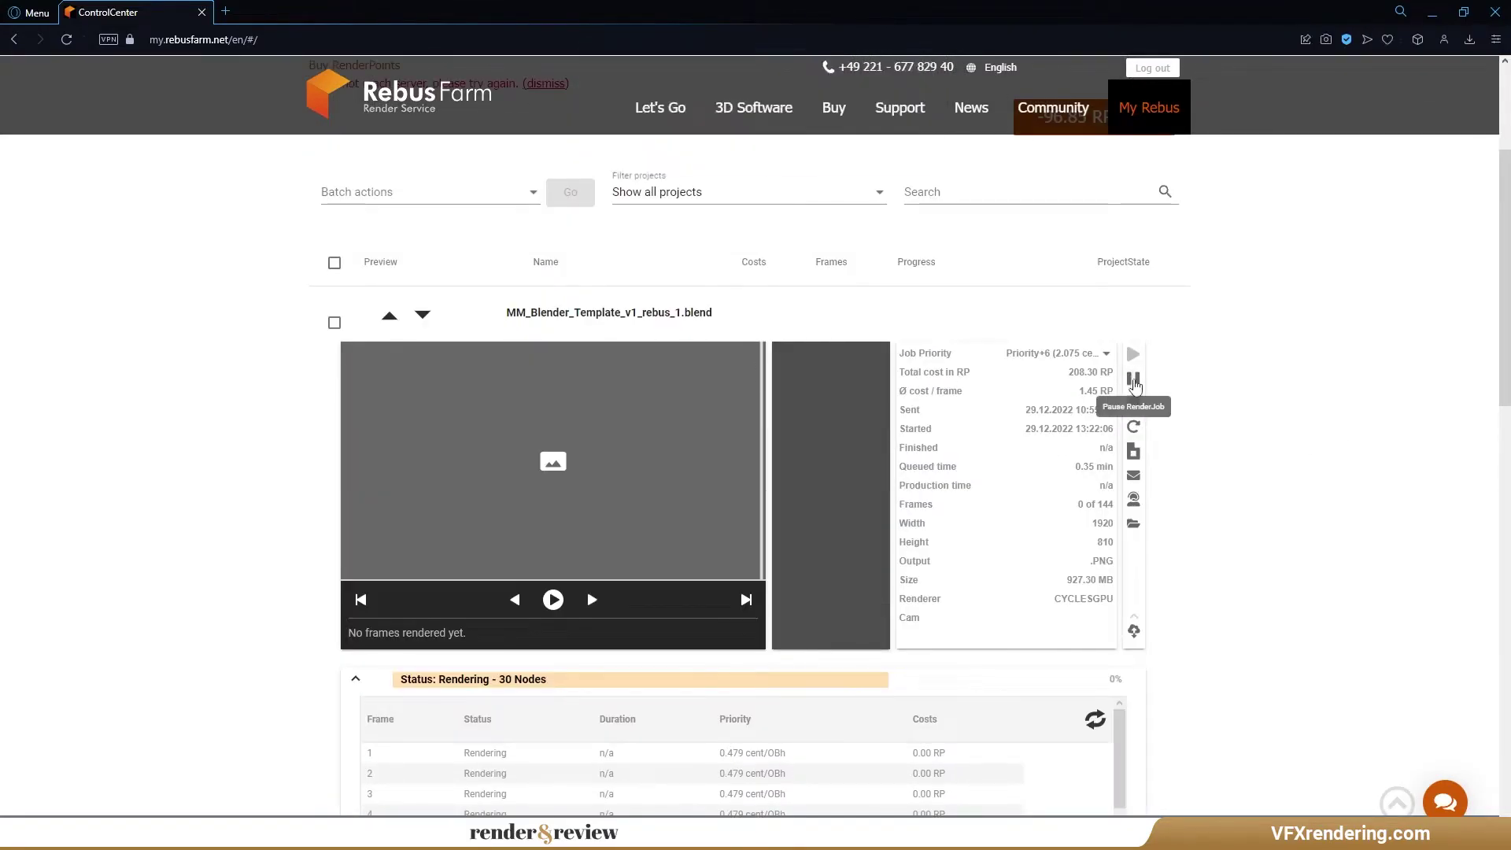
pyautogui.click(1133, 379)
pyautogui.press('Return')
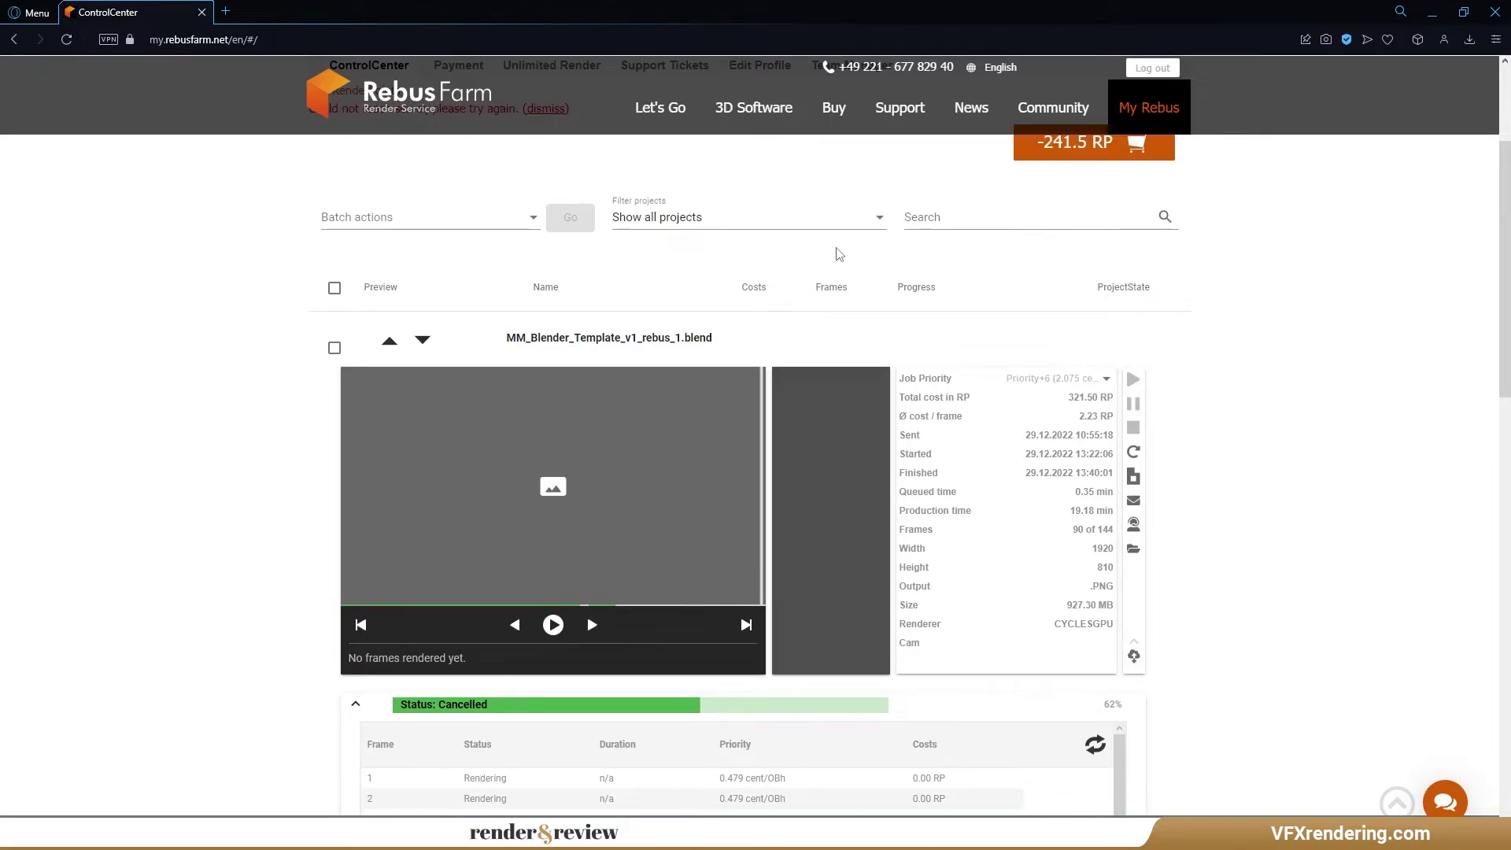
pyautogui.scroll(-1, 1024, 370)
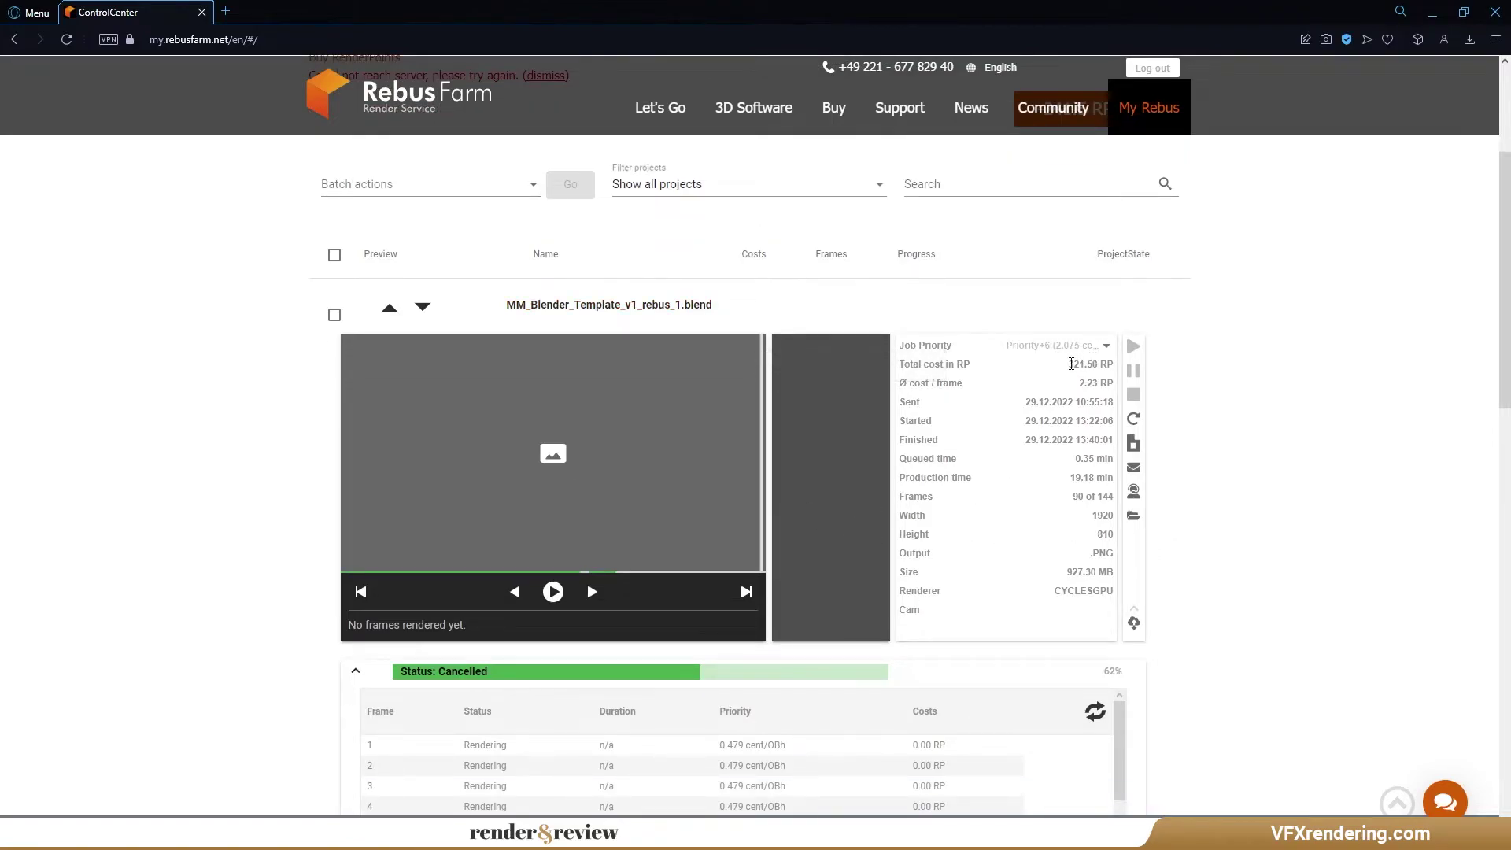
pyautogui.moveTo(1068, 363); pyautogui.dragTo(1106, 568)
pyautogui.click(1105, 568)
pyautogui.scroll(-1, 1047, 603)
pyautogui.moveTo(1106, 364); pyautogui.dragTo(1076, 341)
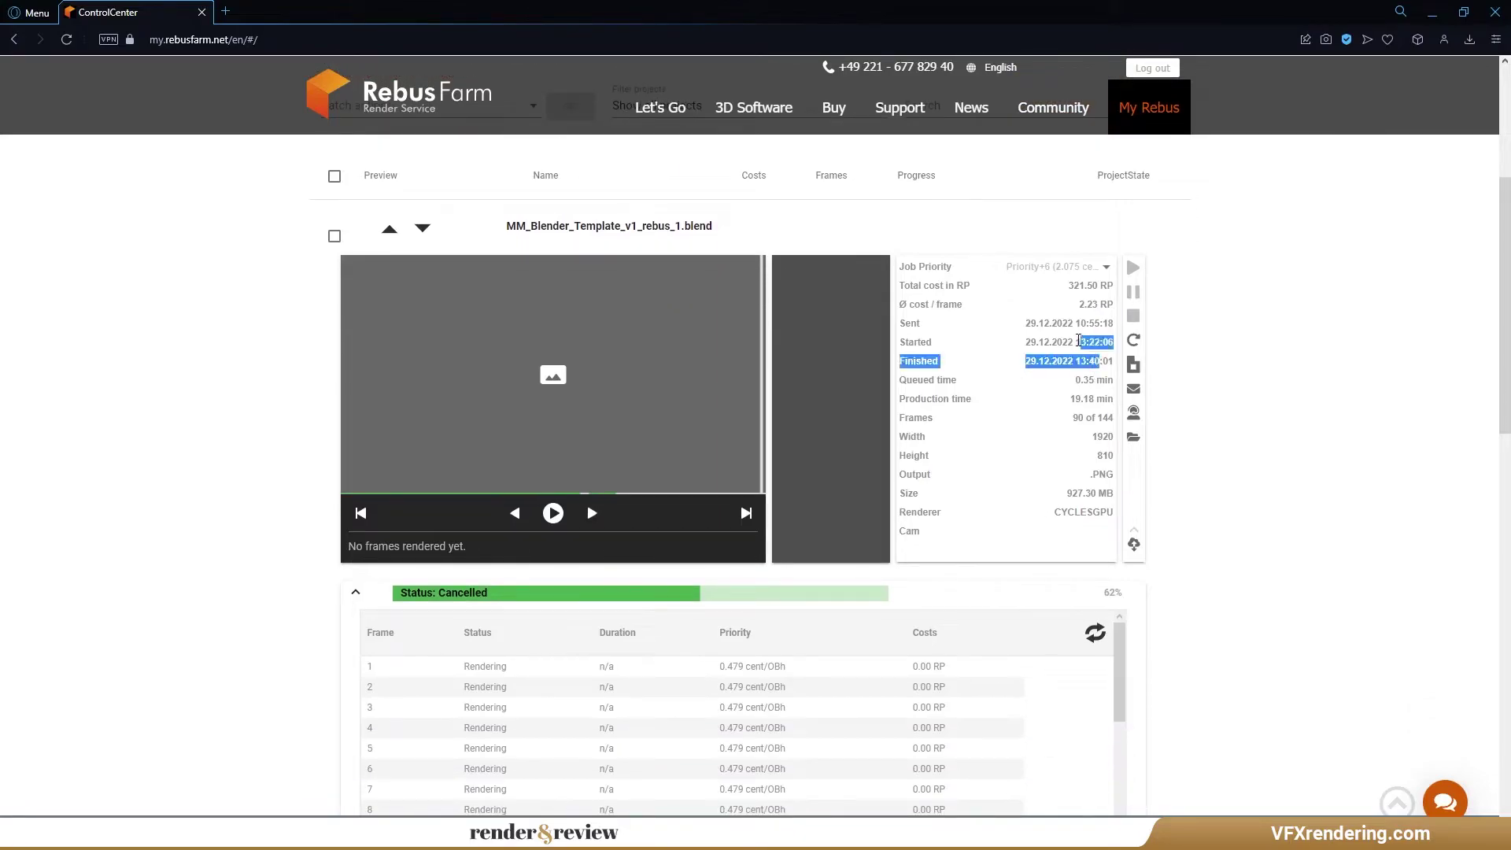
pyautogui.scroll(-10, 1070, 457)
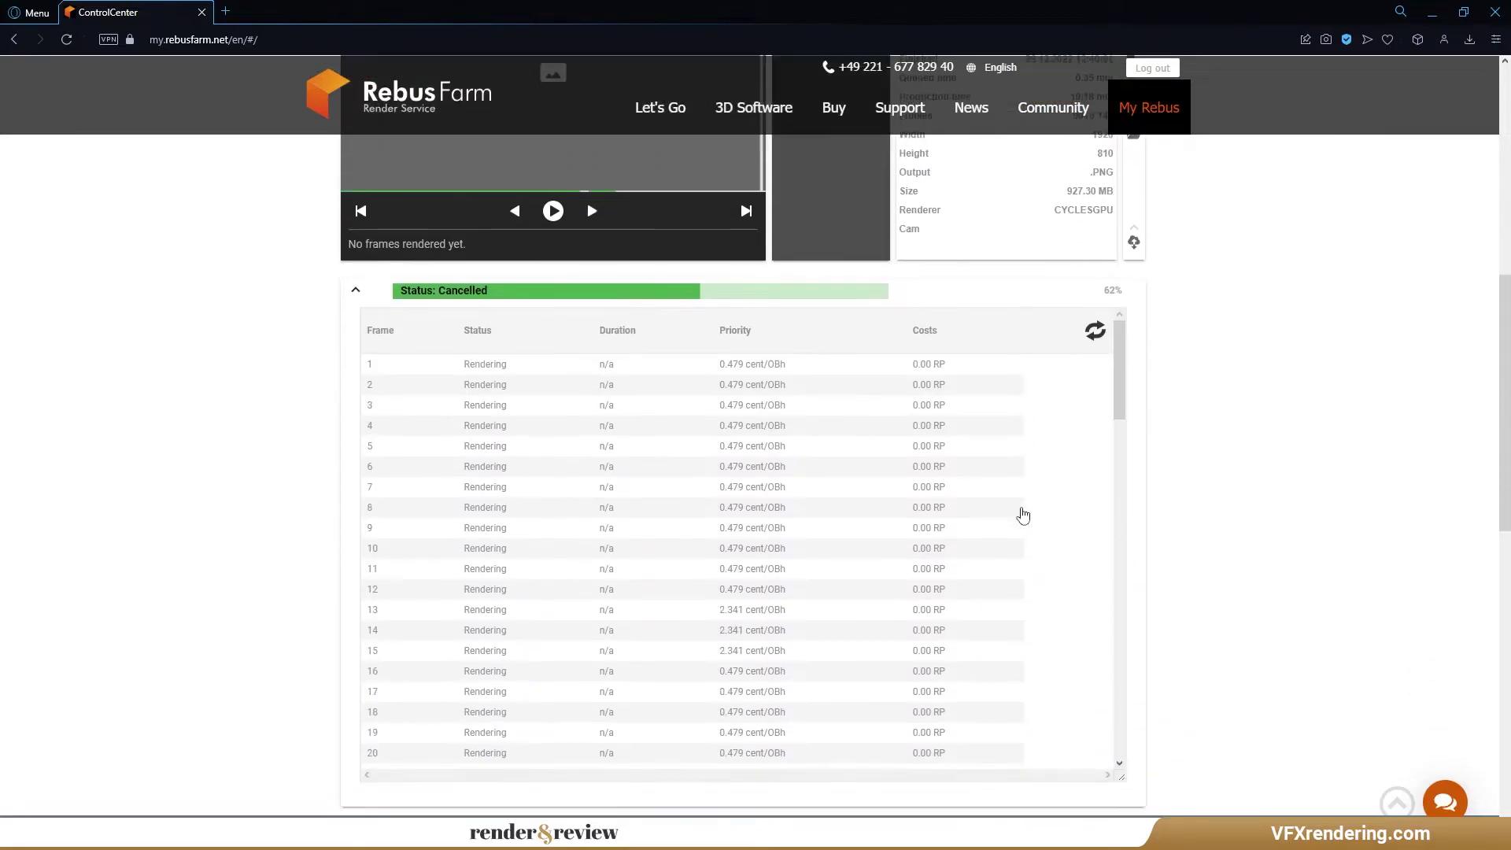
pyautogui.scroll(-5, 1081, 417)
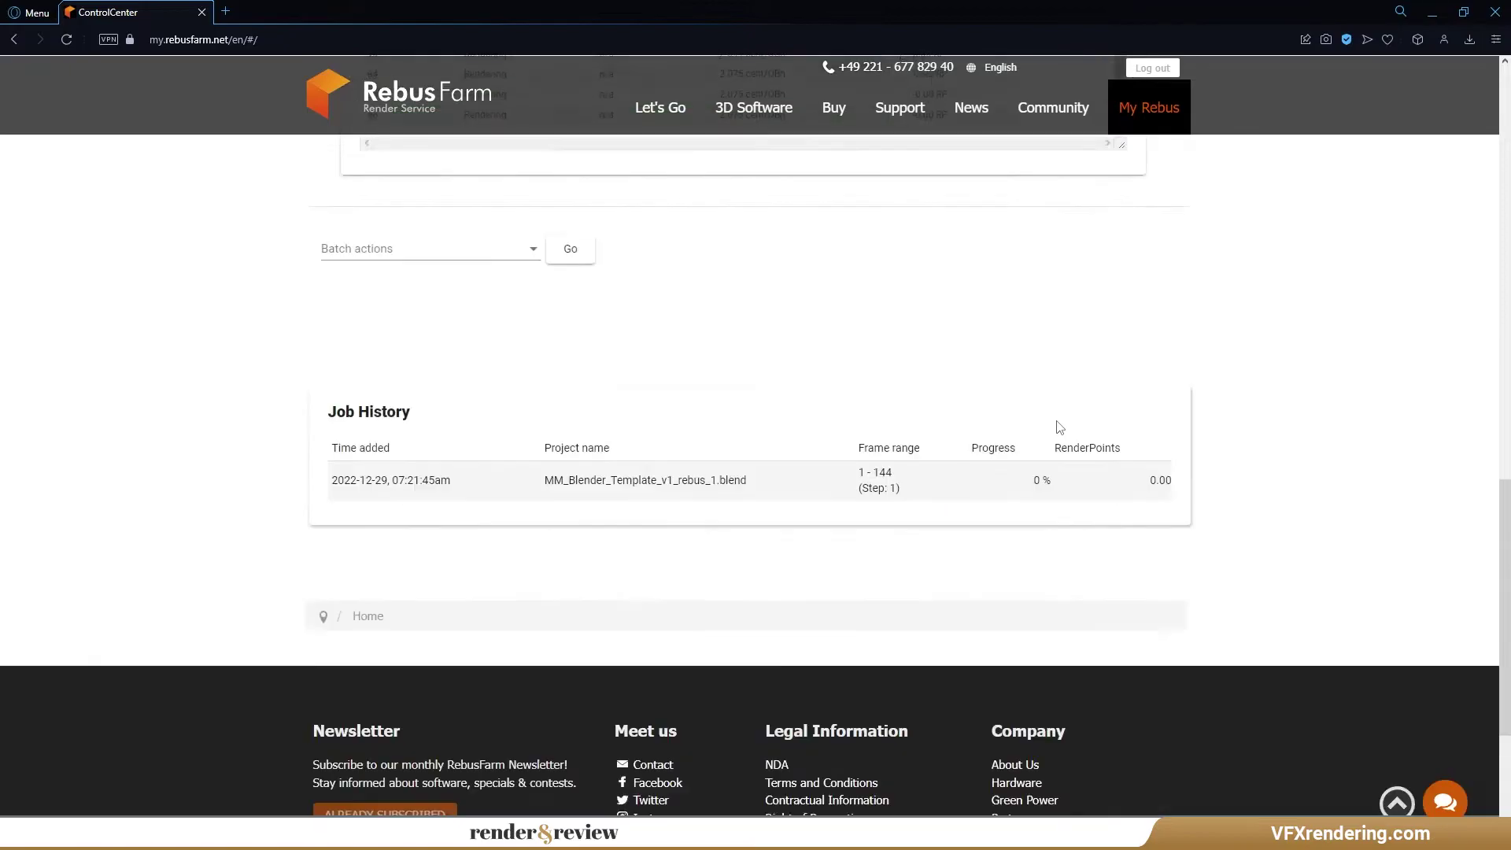
pyautogui.scroll(10, 1056, 425)
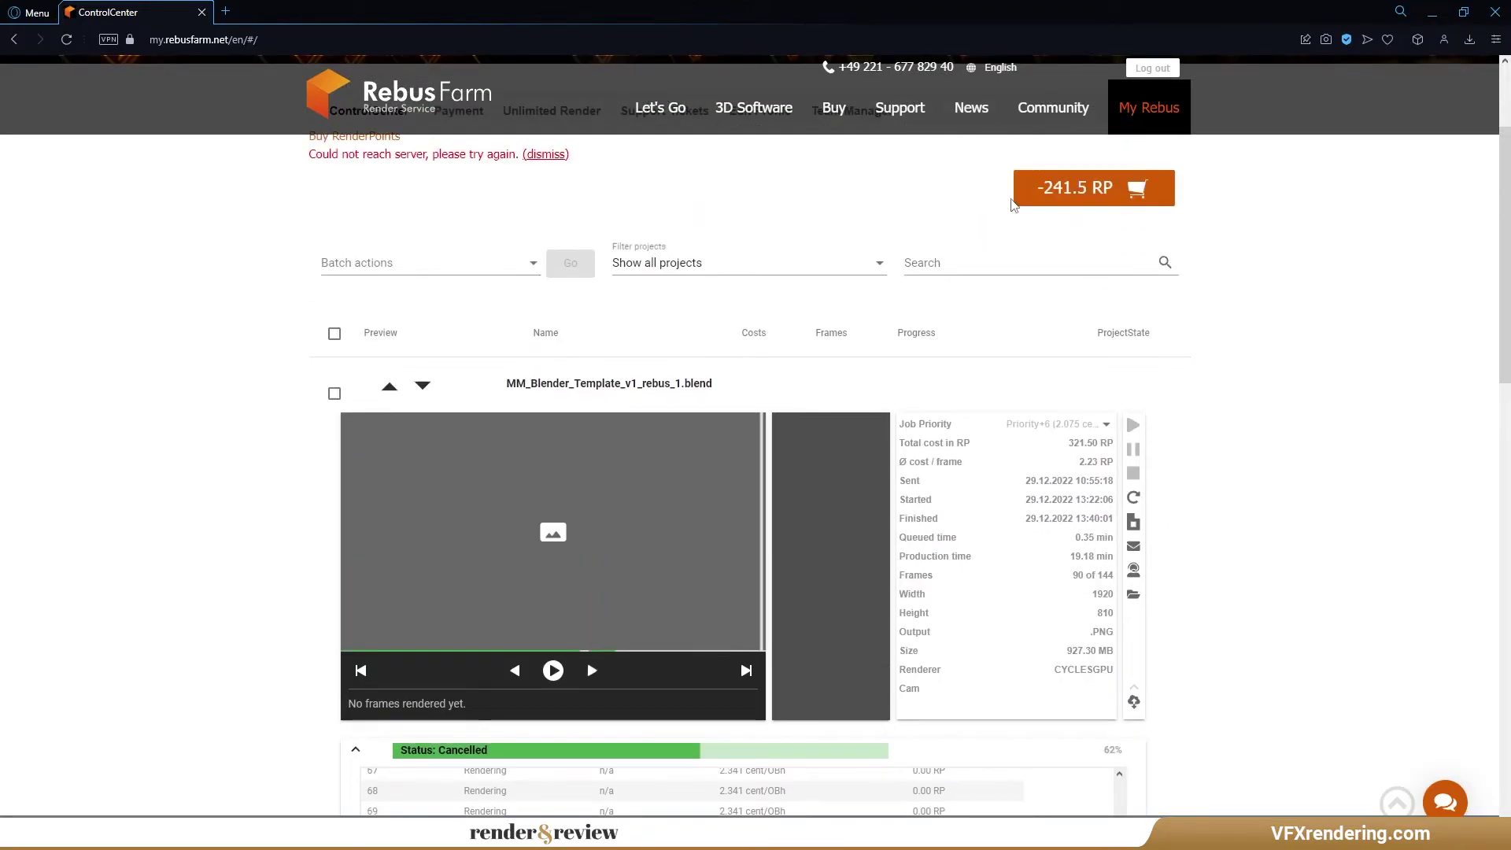